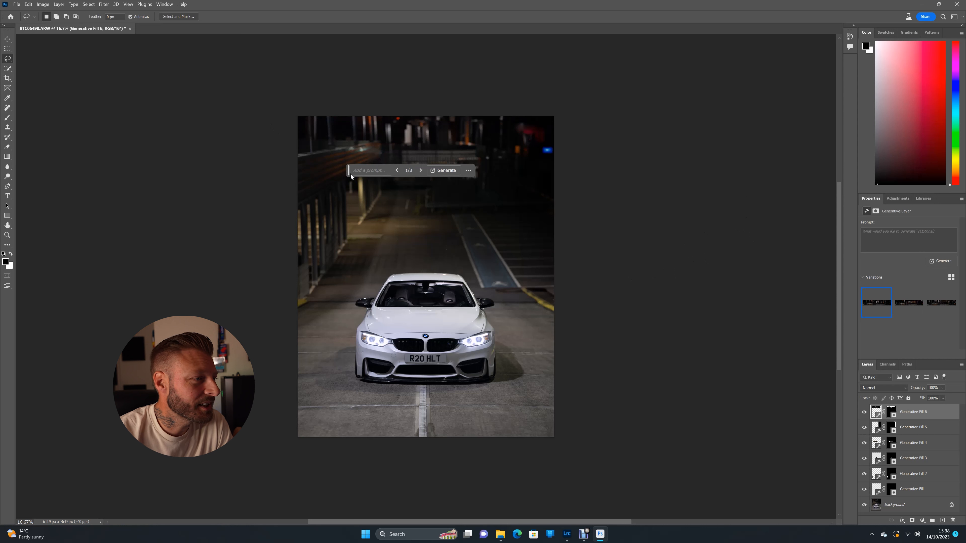
- Compare the three Generative Fill variations for the upper background and keep the first one
drag(349, 174, 104, 232)
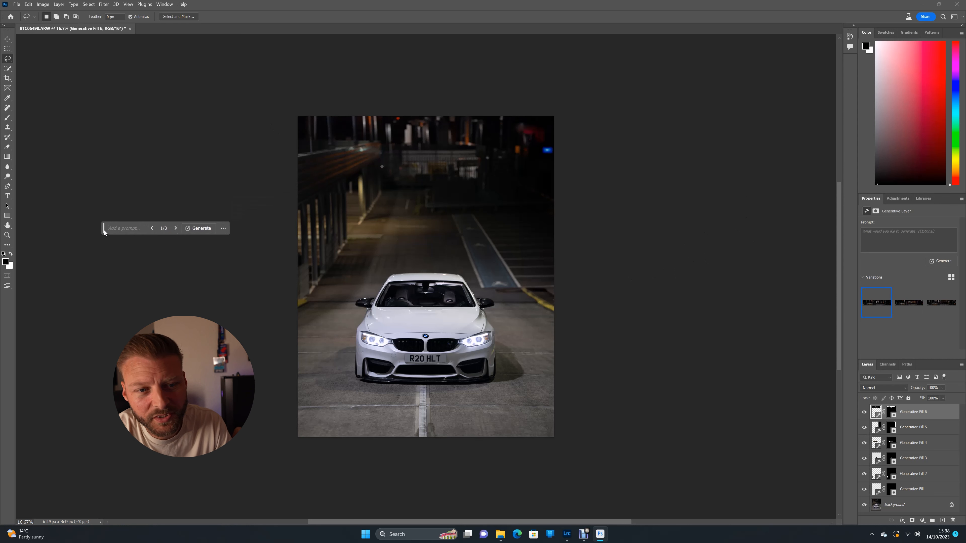
click(906, 306)
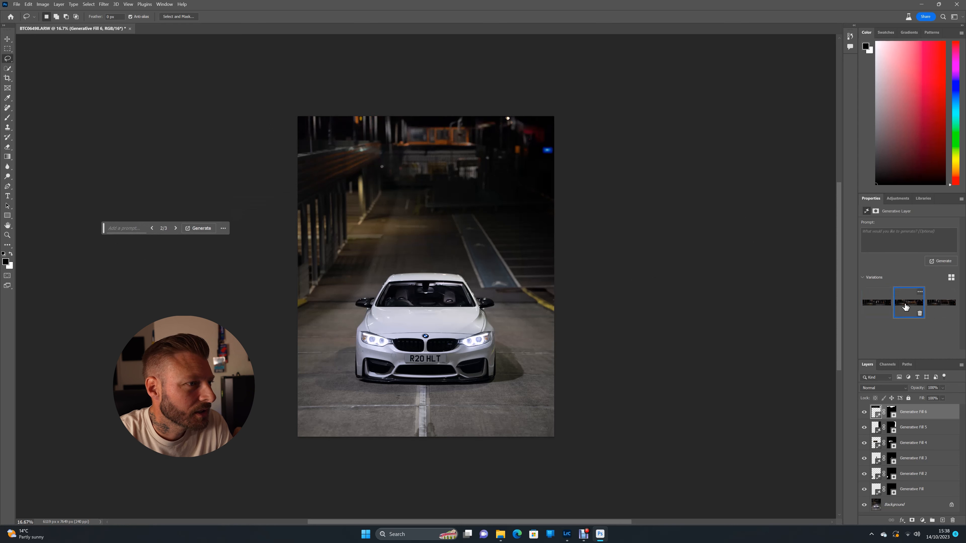
click(941, 305)
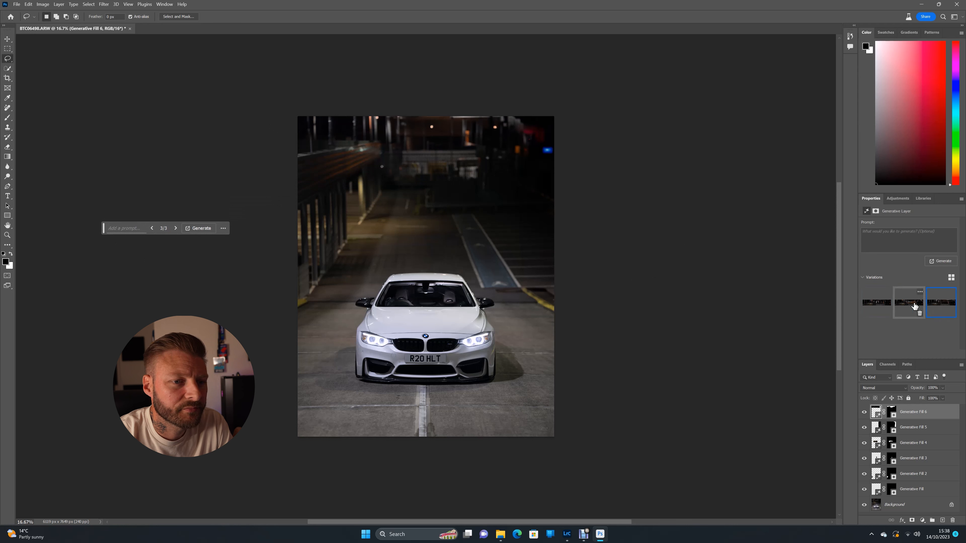
click(883, 306)
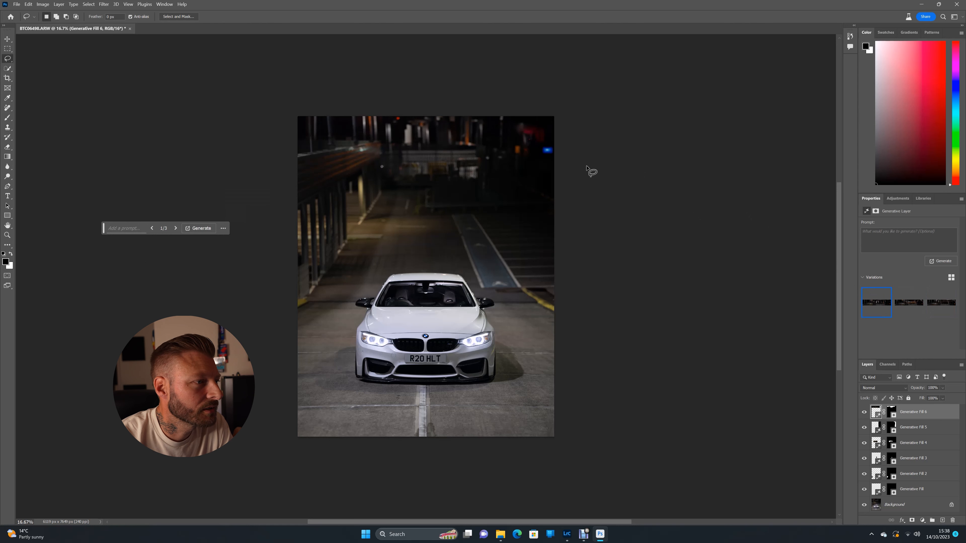
- Lasso the blue light at the photo's upper right edge and remove it with an unprompted Generative Fill
mouse_move(556, 146)
mouse_down()
mouse_move(543, 155)
mouse_move(558, 162)
mouse_move(557, 145)
mouse_up()
click(494, 167)
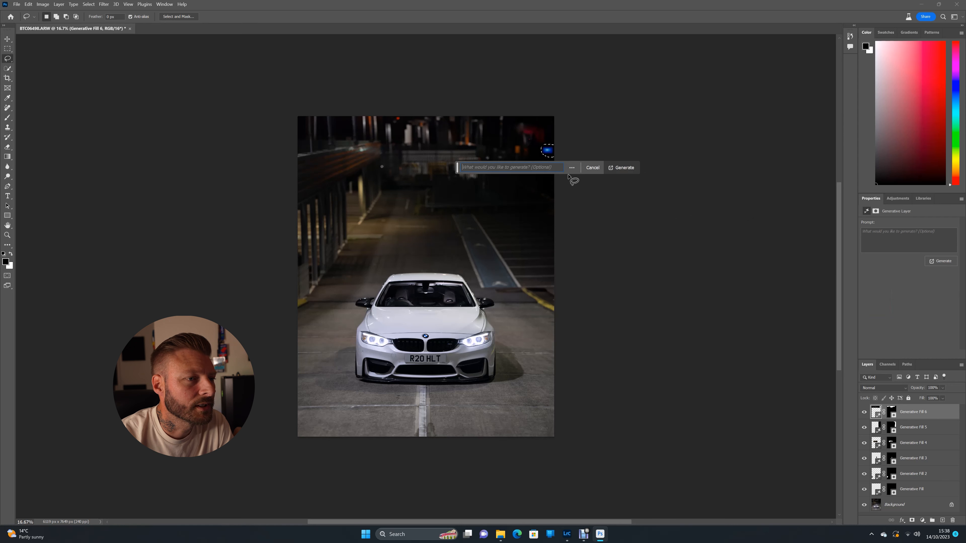
click(629, 168)
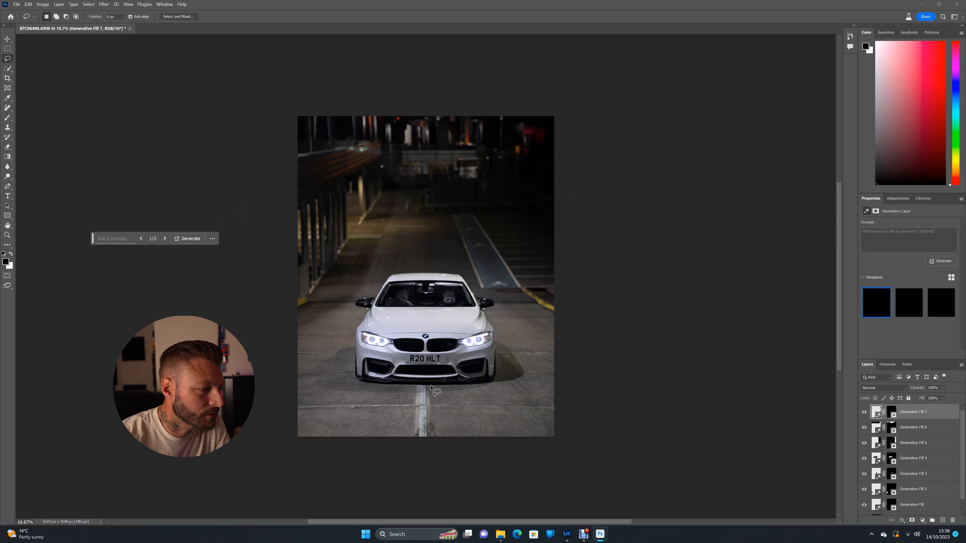
- Remove the painted ground line in front of the car with a lasso selection and unprompted Generative Fill, and save the photo
mouse_move(436, 386)
mouse_down()
mouse_move(409, 390)
mouse_move(415, 447)
mouse_move(435, 449)
mouse_move(441, 438)
mouse_move(435, 385)
mouse_up()
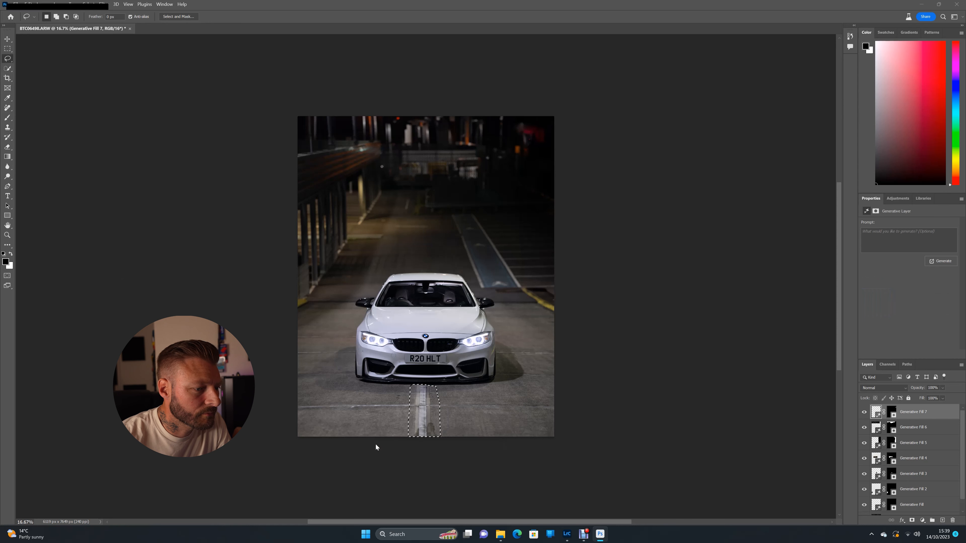
click(492, 447)
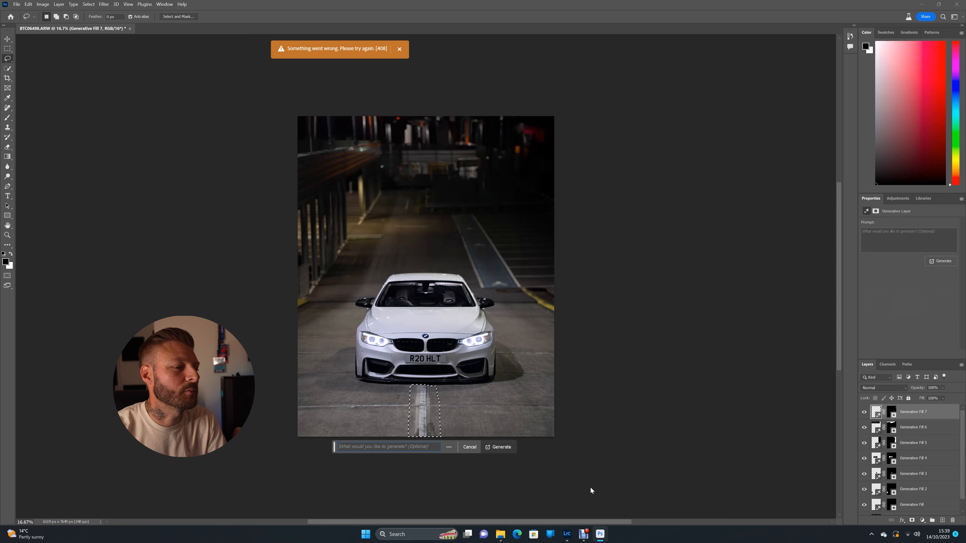
click(502, 447)
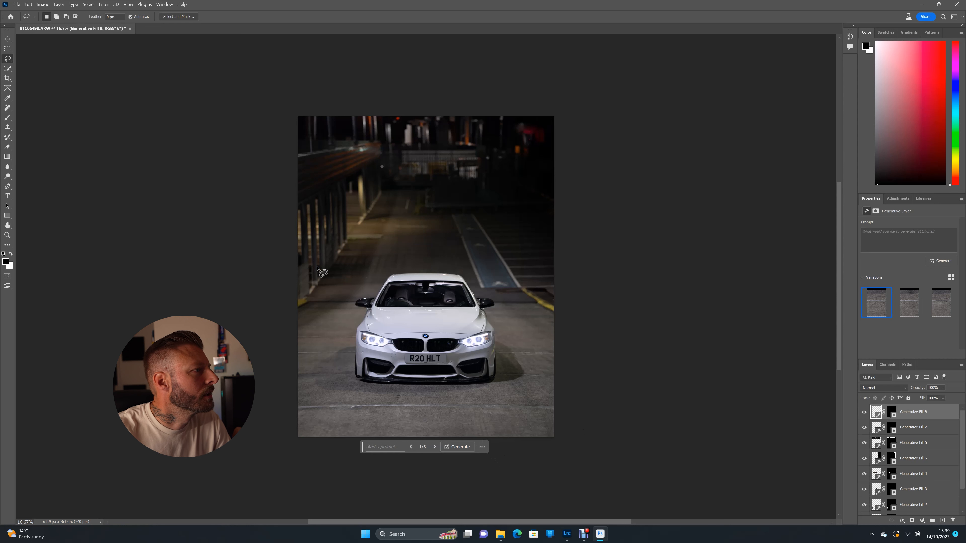
click(16, 5)
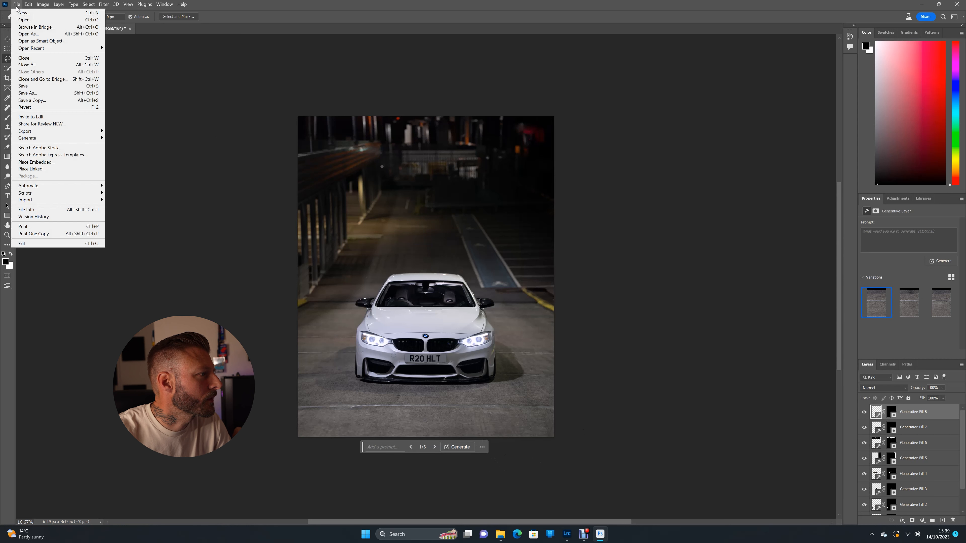
click(30, 87)
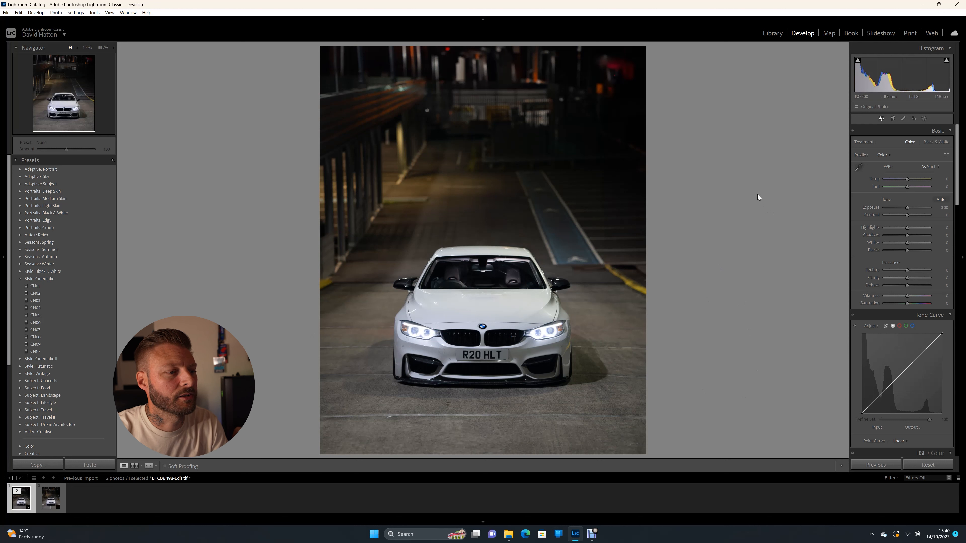
- In Lightroom Classic, create a brush mask on the edited photo and paint over the headlight on the image's left side
click(924, 119)
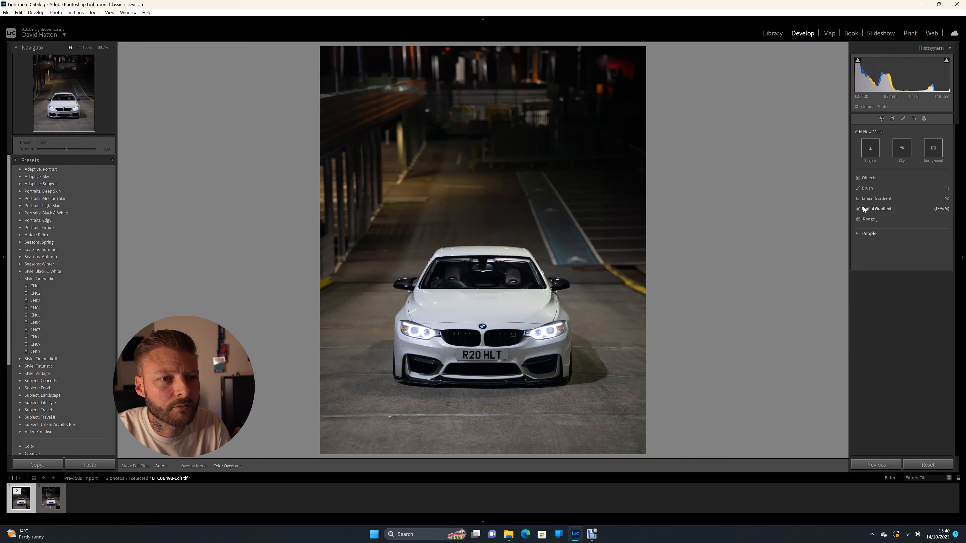
click(866, 187)
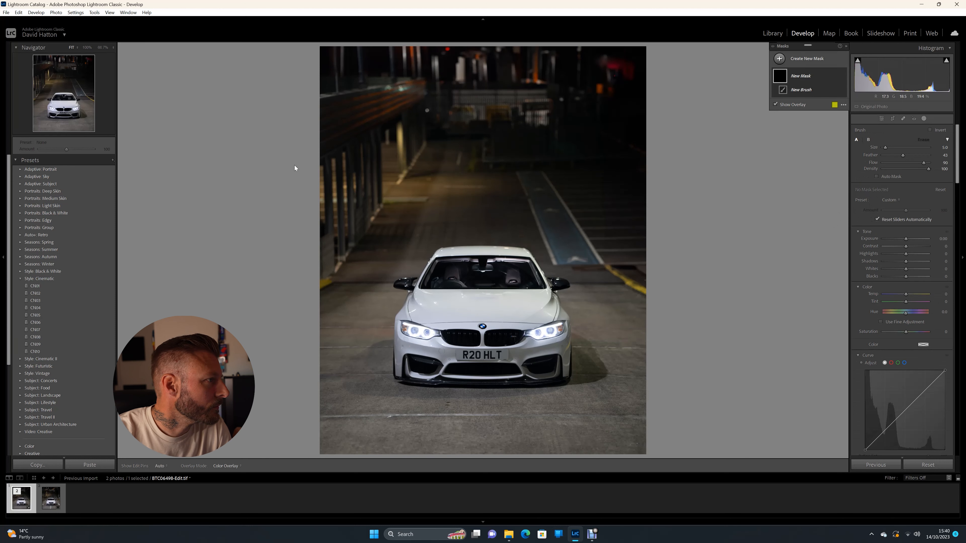
click(103, 48)
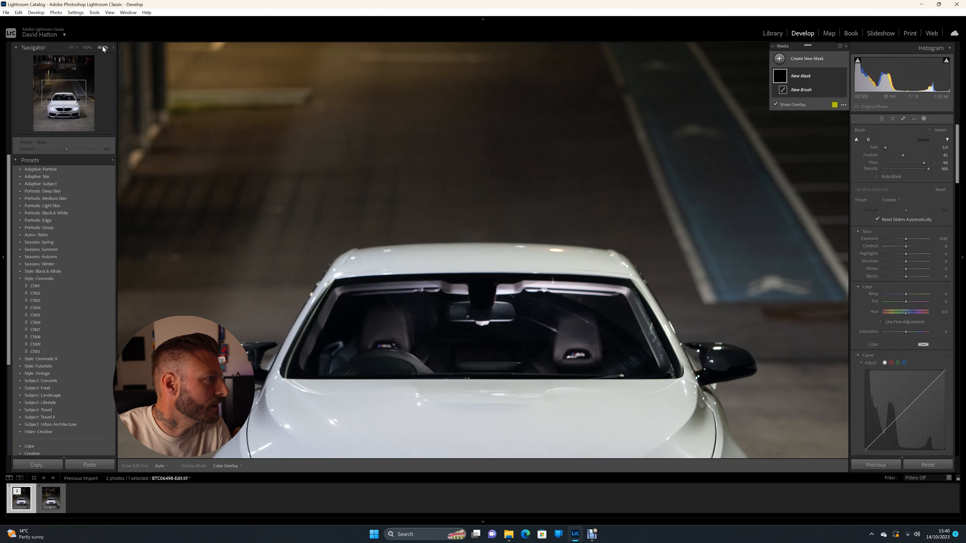
drag(56, 96, 49, 113)
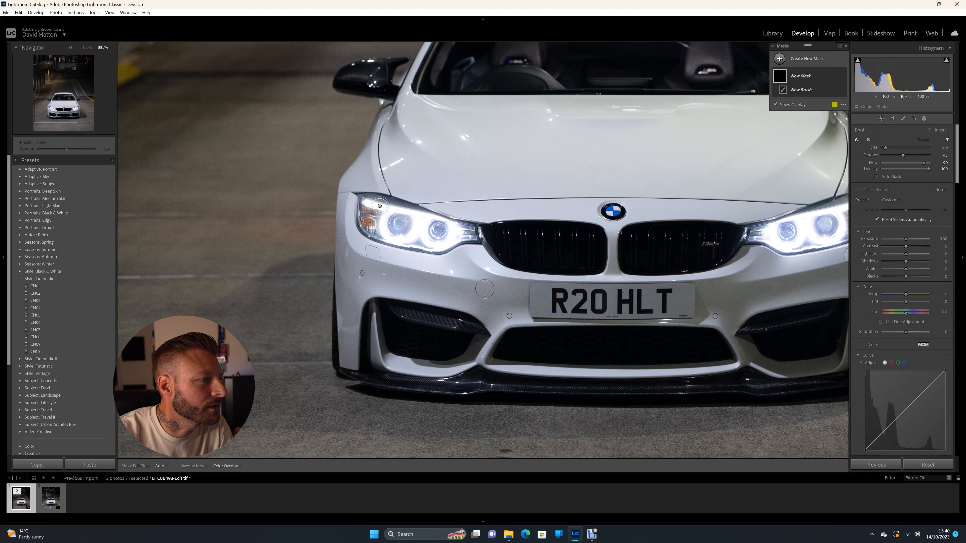
key(h)
mouse_move(366, 203)
mouse_down()
mouse_move(467, 232)
mouse_move(430, 244)
mouse_move(386, 235)
mouse_move(364, 212)
mouse_move(438, 244)
mouse_move(454, 238)
mouse_move(427, 233)
mouse_move(471, 232)
mouse_move(374, 199)
mouse_move(361, 206)
mouse_move(366, 230)
mouse_move(387, 240)
mouse_up()
scroll(465, 240, down, 3)
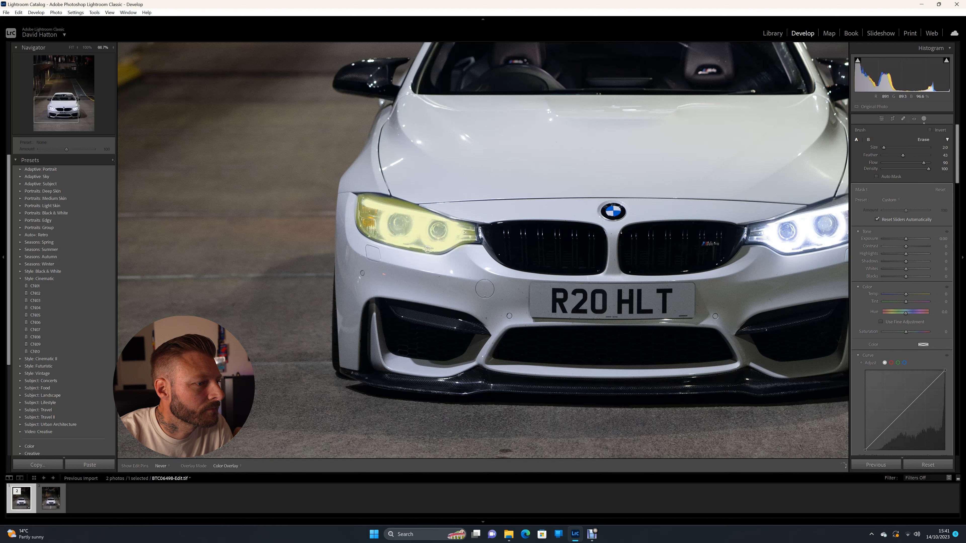
- Paint the car's other headlight into the same brush mask
mouse_move(742, 259)
mouse_down()
mouse_move(258, 142)
mouse_move(394, 238)
mouse_up()
scroll(487, 200, up, 5)
mouse_move(488, 198)
mouse_down()
mouse_move(454, 206)
mouse_move(448, 218)
mouse_move(505, 198)
mouse_move(405, 210)
mouse_move(429, 225)
mouse_move(479, 221)
mouse_move(508, 209)
mouse_move(516, 190)
mouse_move(459, 193)
mouse_move(508, 178)
mouse_move(405, 215)
mouse_move(434, 224)
mouse_move(490, 213)
mouse_up()
scroll(509, 194, down, 4)
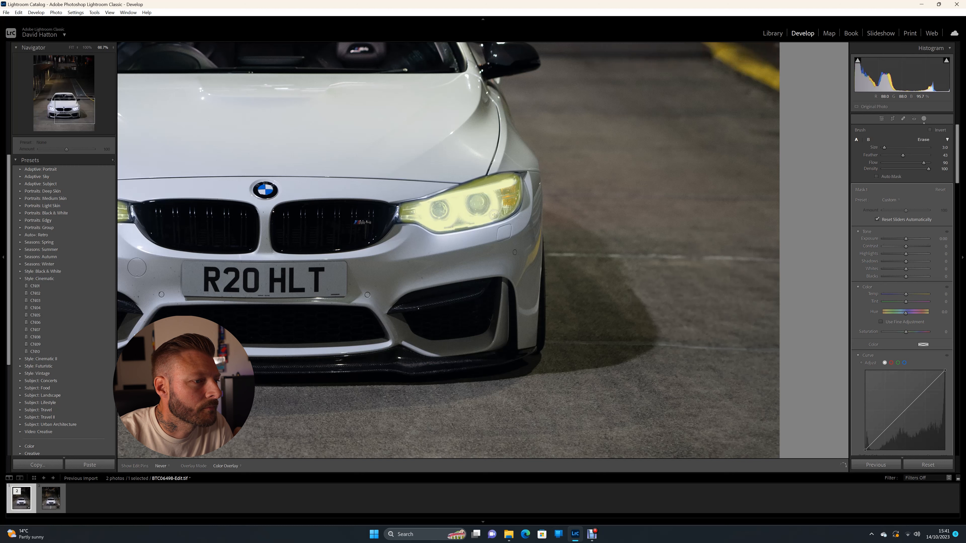
- Lower the headlight mask's Highlights to about -51 and its Shadows to about -42
click(63, 113)
drag(63, 113, 65, 108)
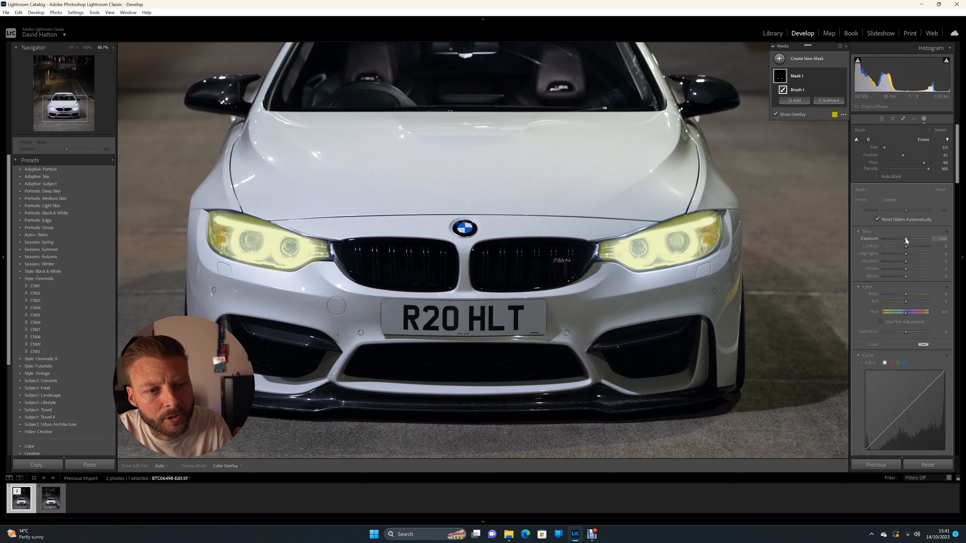
drag(905, 238, 889, 254)
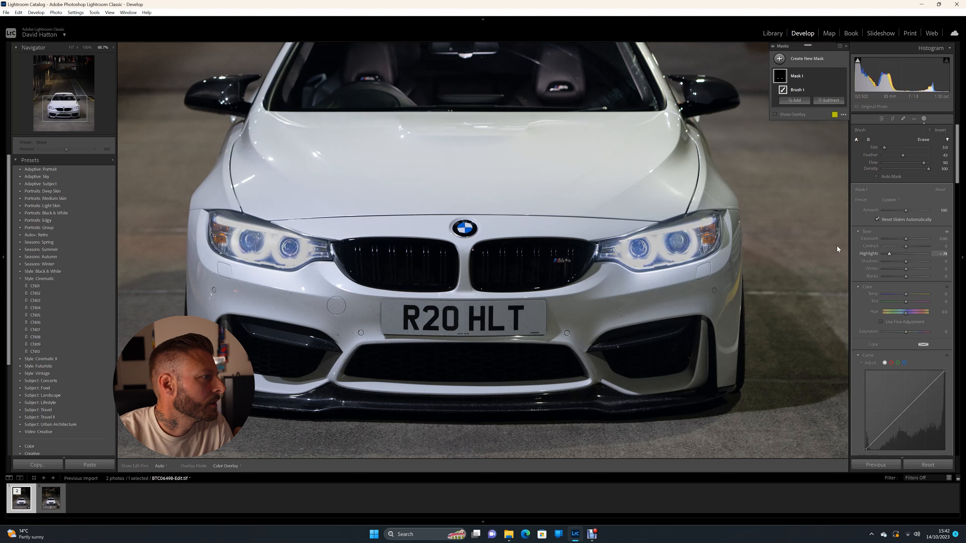
click(72, 47)
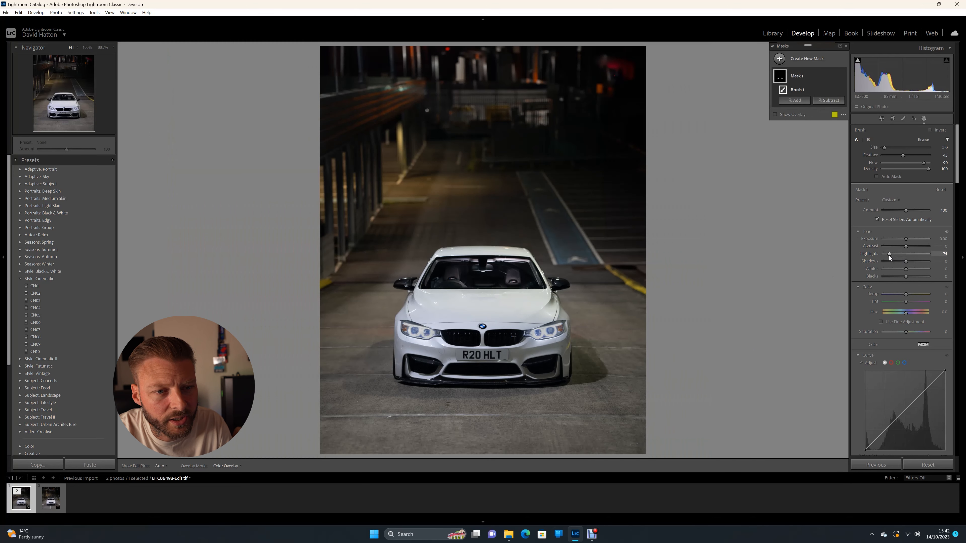
mouse_move(889, 254)
mouse_down()
mouse_move(913, 262)
mouse_move(892, 265)
mouse_up()
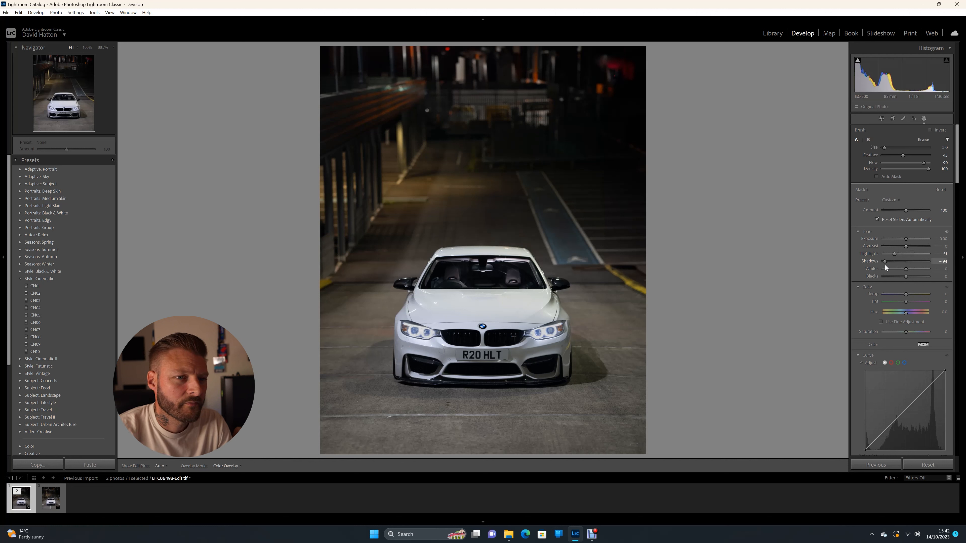
drag(896, 264, 897, 264)
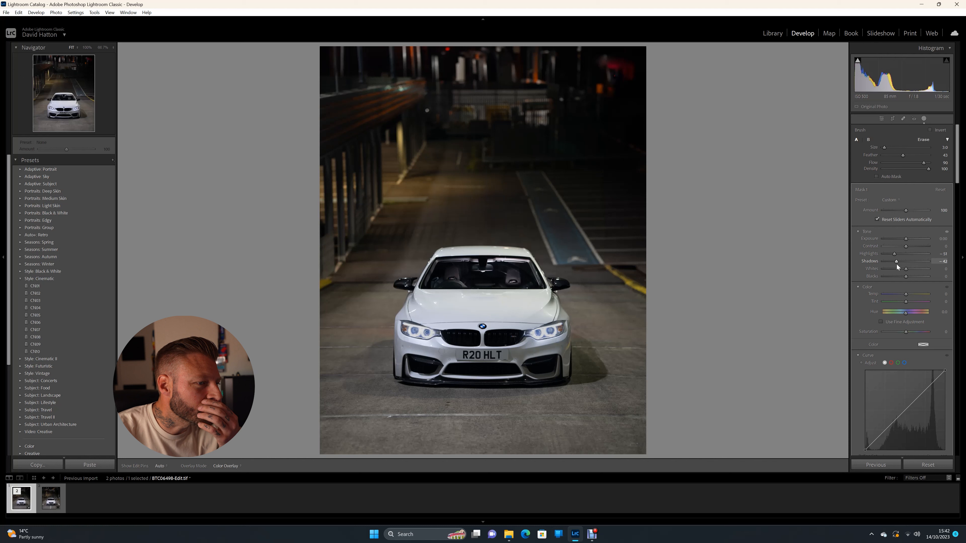
drag(896, 264, 896, 264)
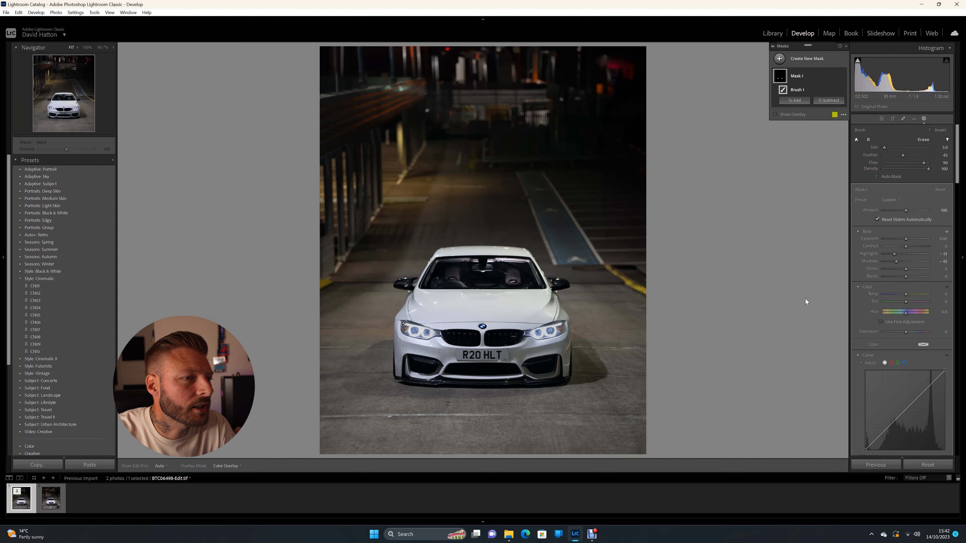
- Add a linear gradient mask over the foreground, running from the photo's bottom edge up to the car's front grille
click(780, 61)
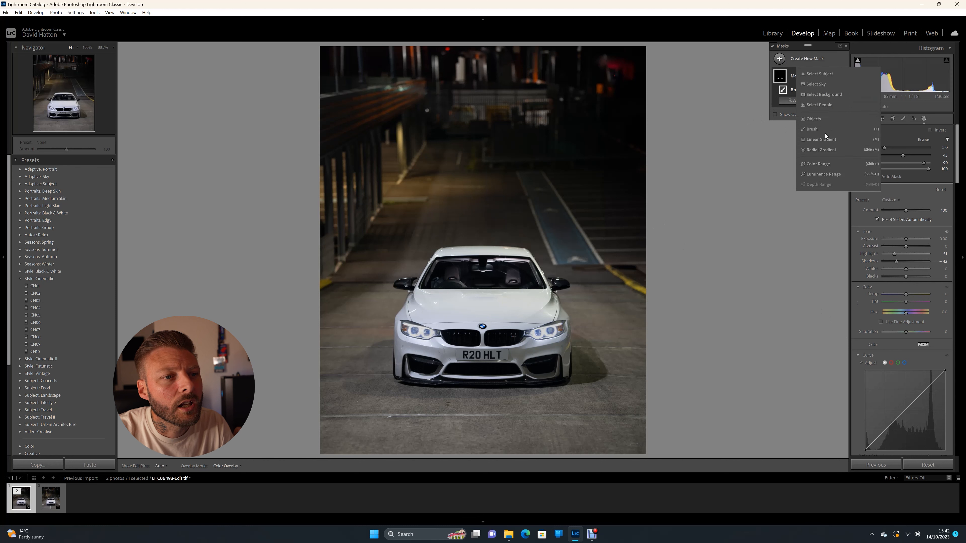
click(818, 138)
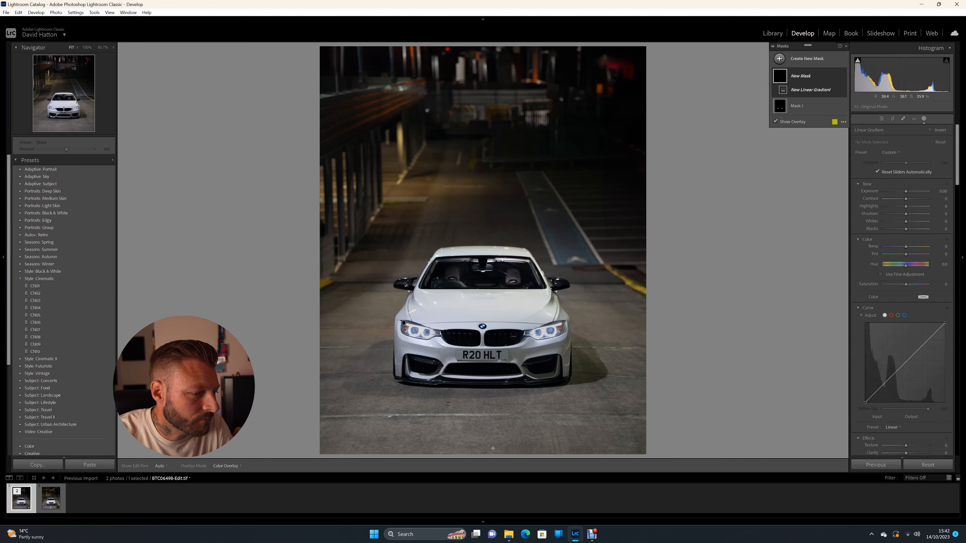
drag(489, 457, 487, 346)
drag(488, 455, 489, 456)
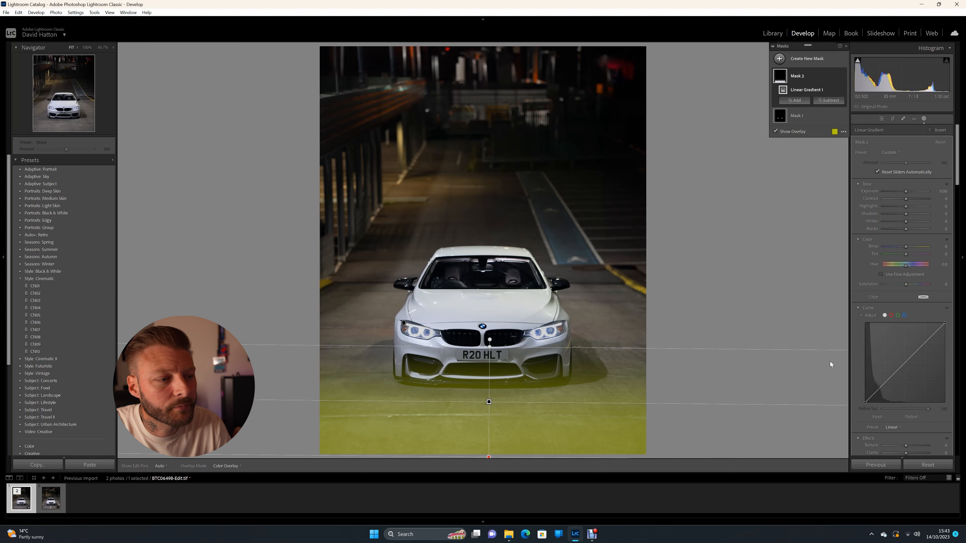
- Subtract the car from the foreground gradient mask using Select Subject, and lower the mask's Exposure to about -2.3
click(830, 100)
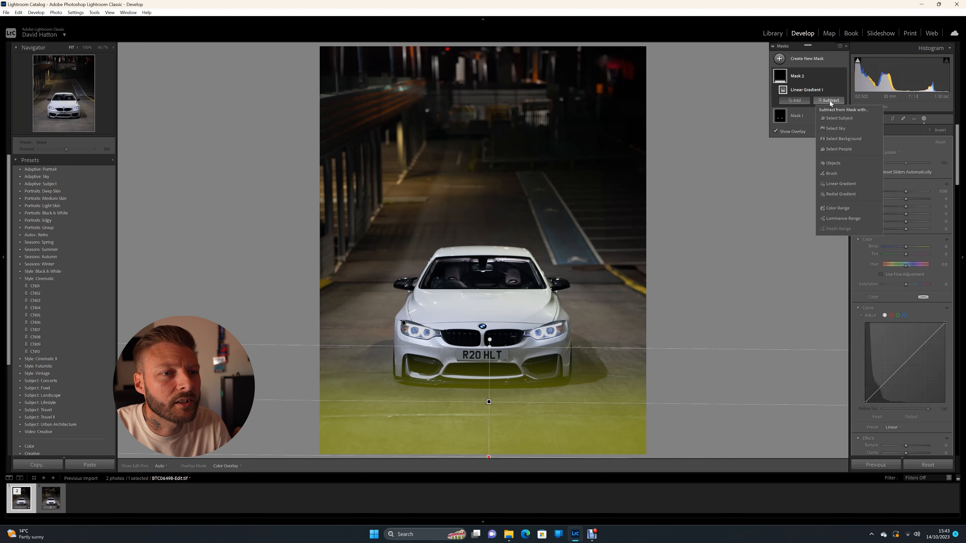
click(832, 119)
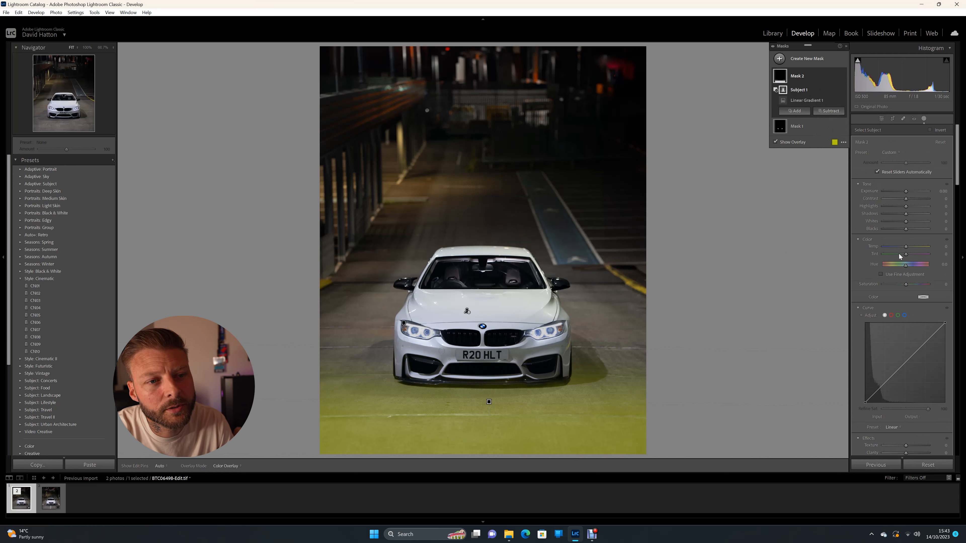
drag(906, 191, 892, 191)
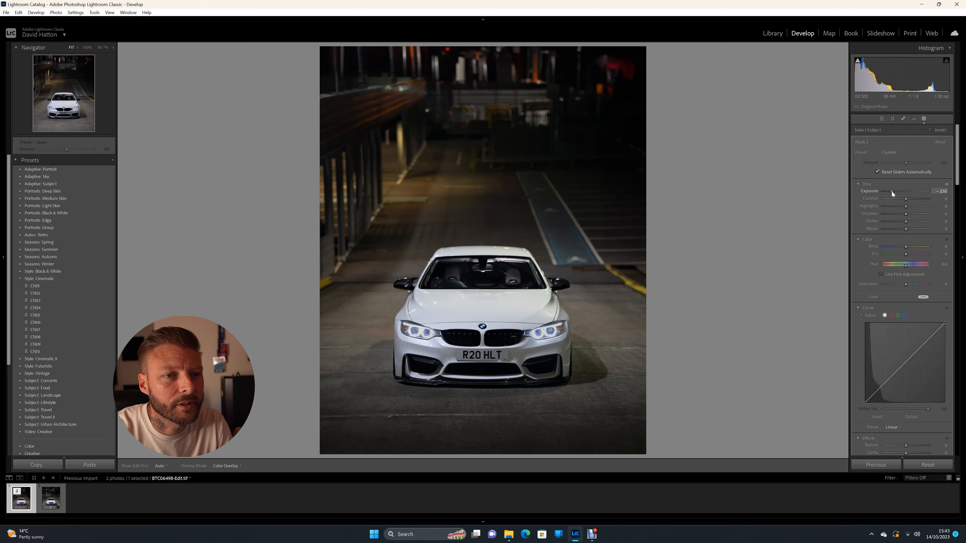
drag(891, 191, 891, 190)
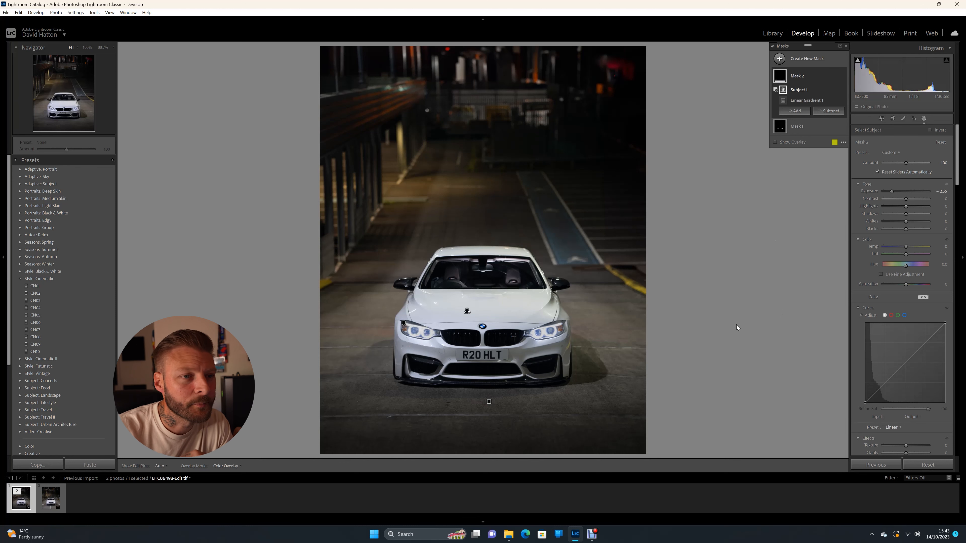
- Create a Select Subject mask of the car and raise its Shadows to about 68 and Exposure to about 0.6
click(779, 59)
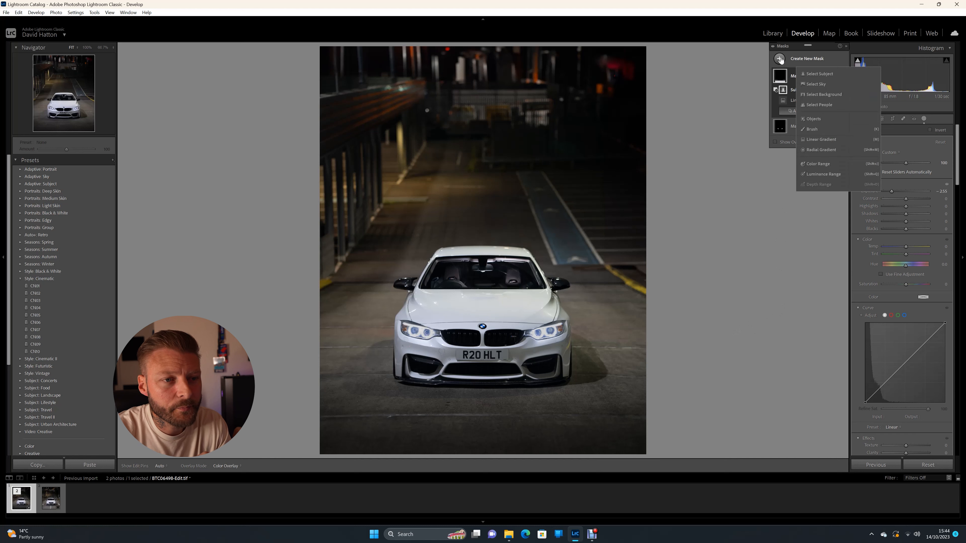
click(812, 75)
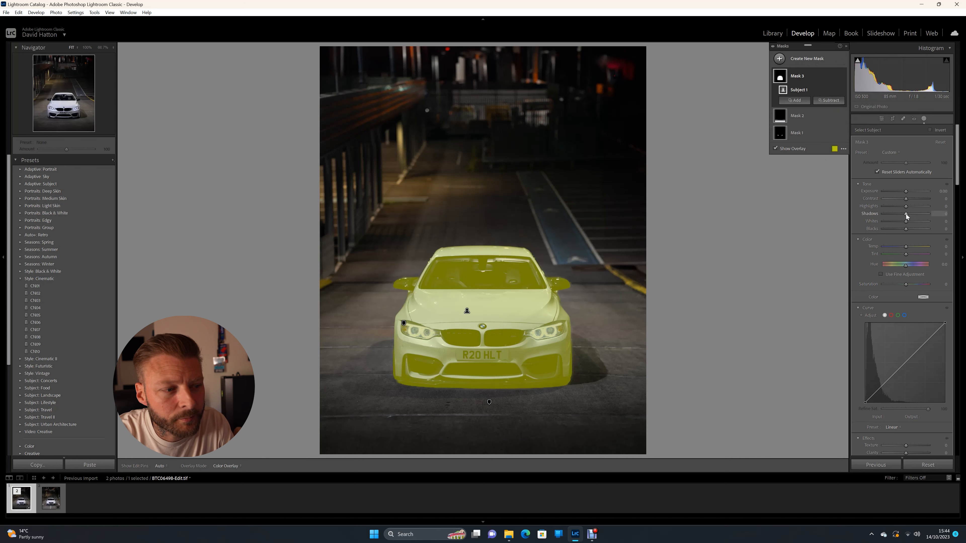
drag(906, 214, 906, 214)
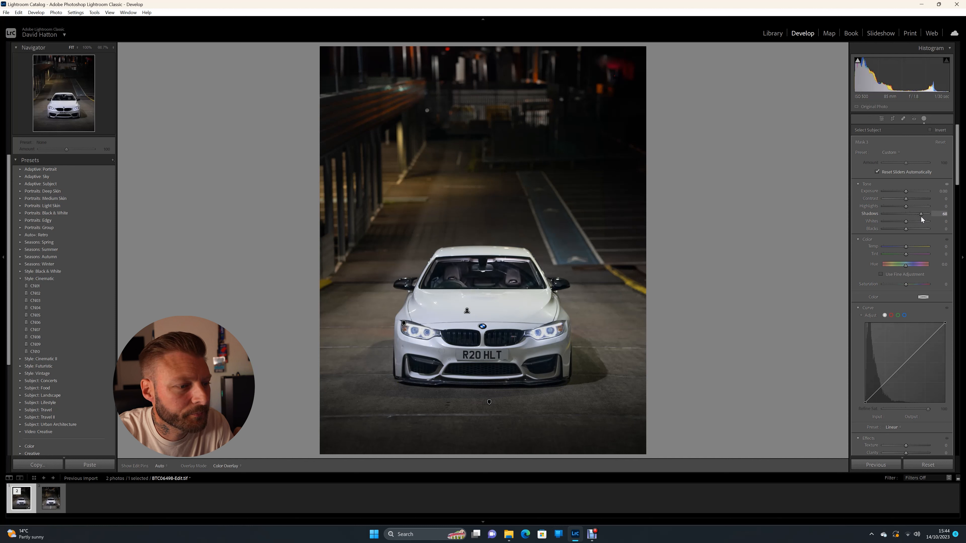
click(906, 191)
drag(906, 191, 909, 192)
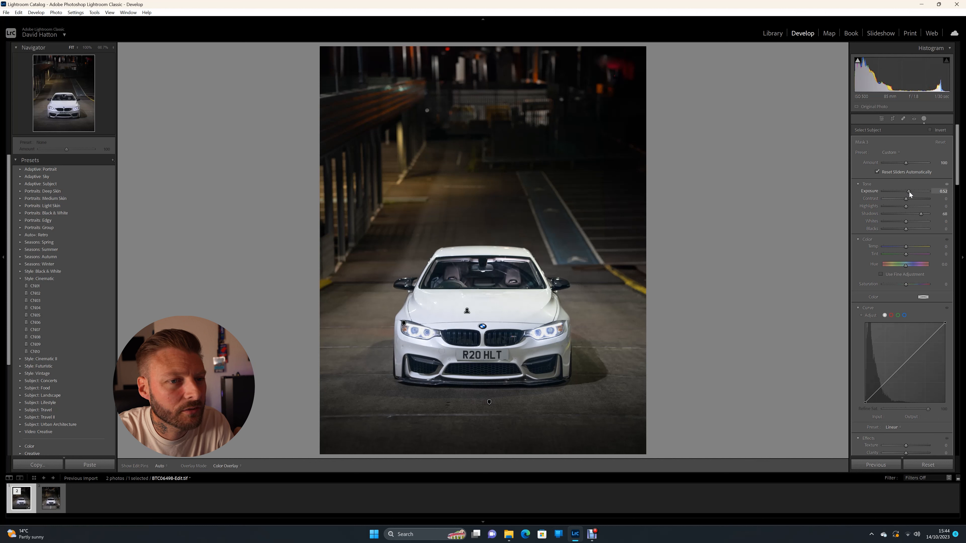
drag(909, 191, 909, 192)
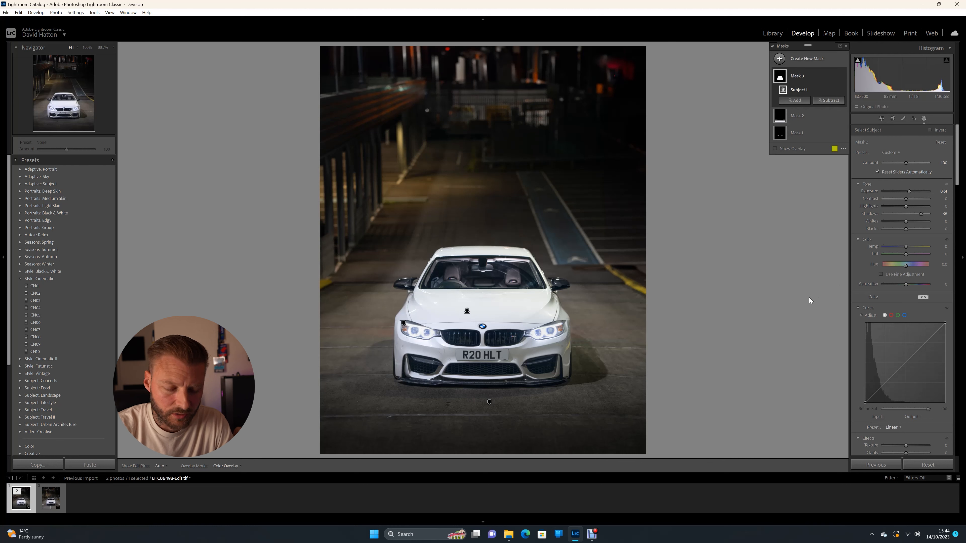
- Compare the photo before and after the mask edits, checking the car and the foreground
key(backslash)
key(backslash)
key(backslash)
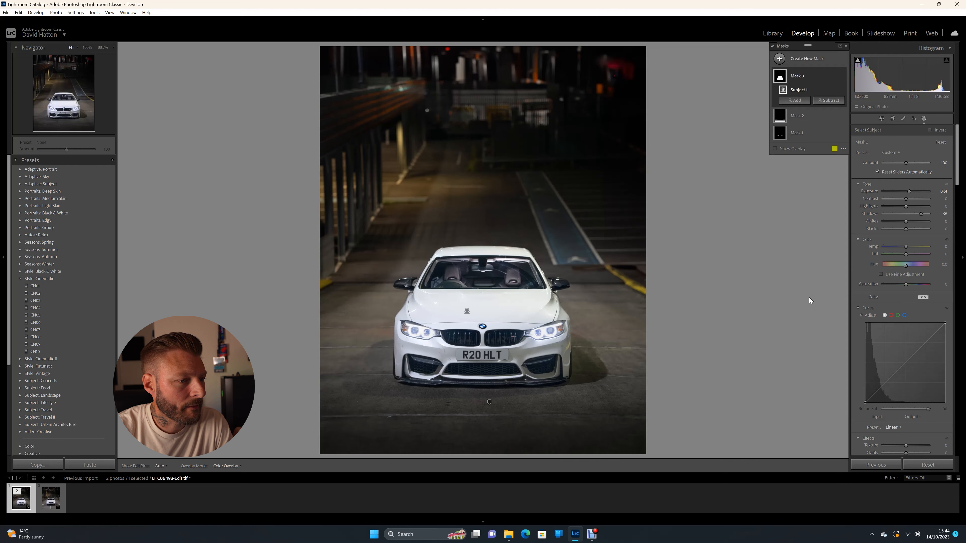
key(backslash)
key(backslash)
key(backslash)
key(backslash)
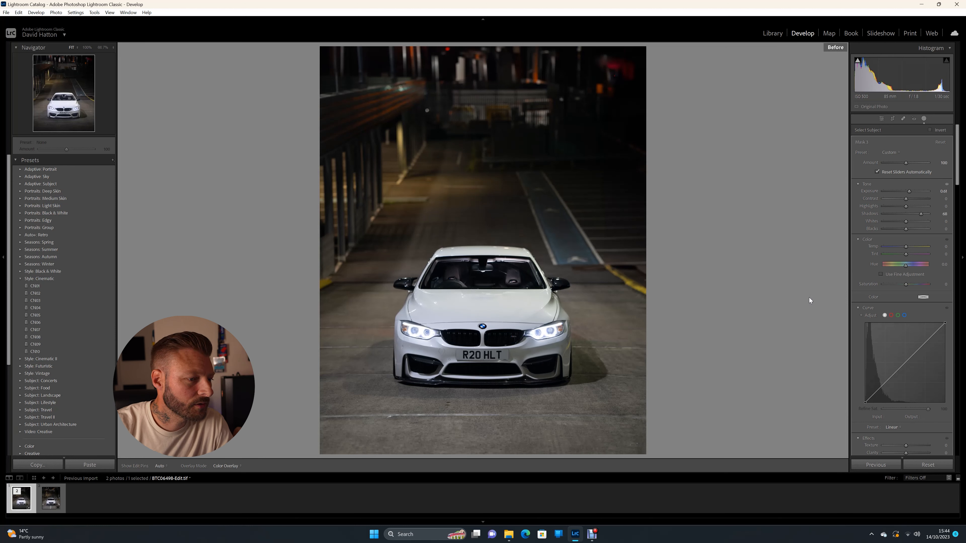
key(backslash)
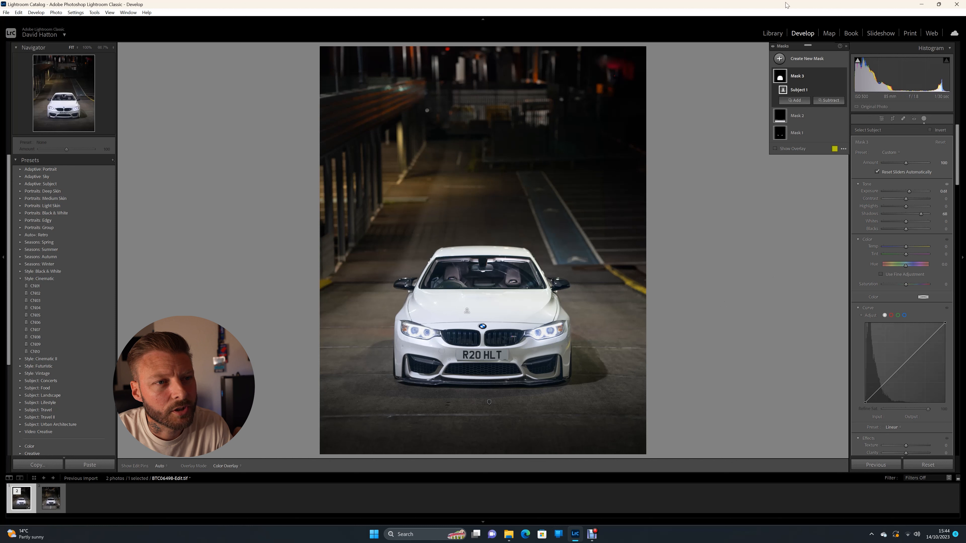
- Add a linear gradient mask running diagonally from outside the photo's upper-left edge down toward the ground beside the car
click(778, 59)
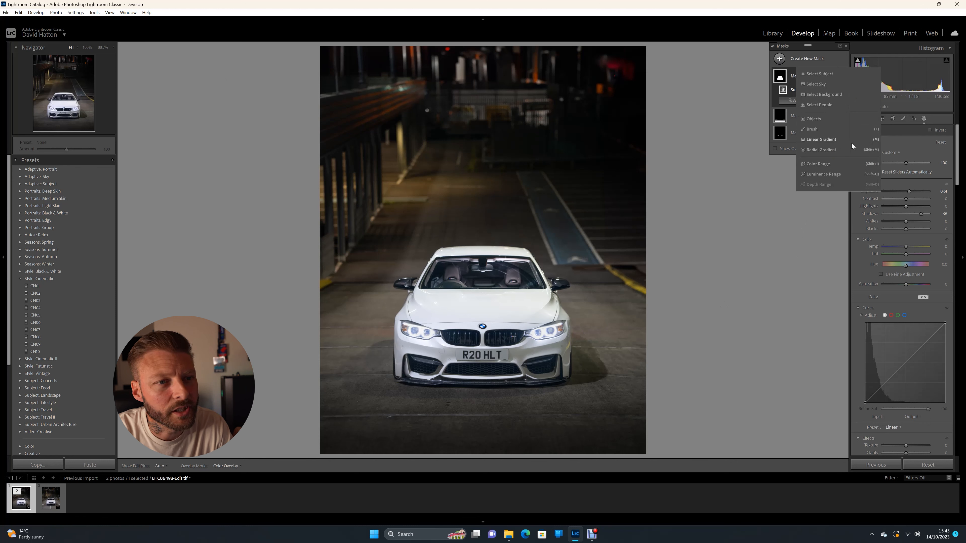
click(823, 141)
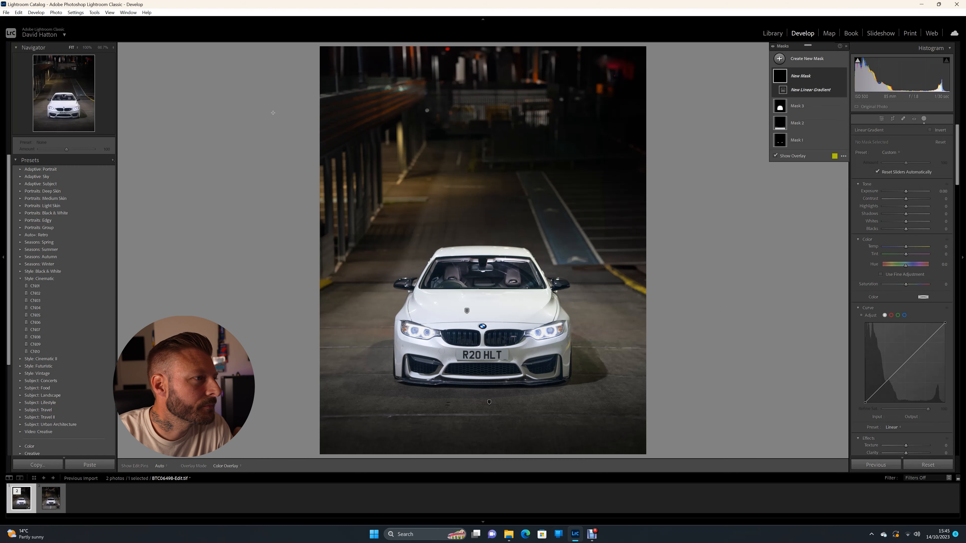
drag(273, 43, 599, 323)
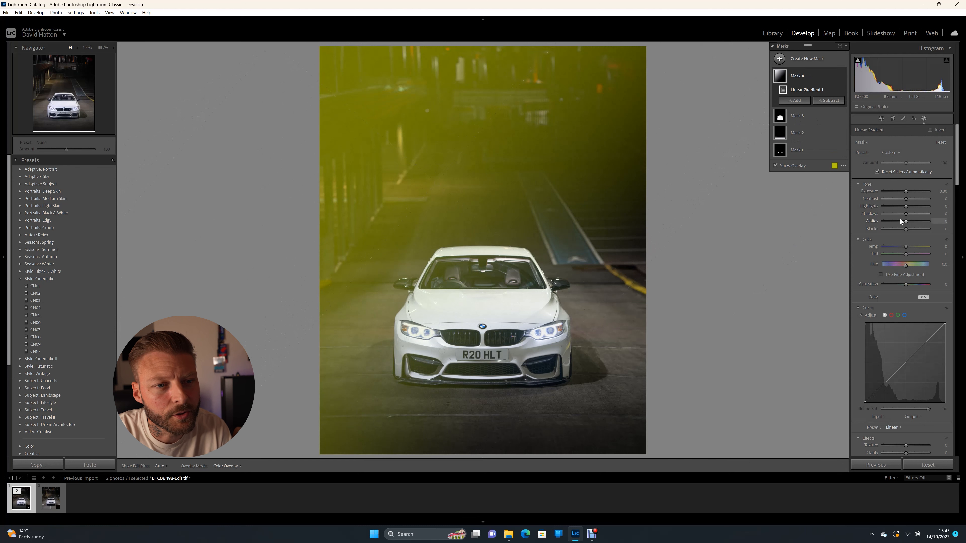
- Raise the diagonal gradient mask's Exposure to about 1.74, cool its Temp to about -45, and close masking
drag(905, 191, 913, 194)
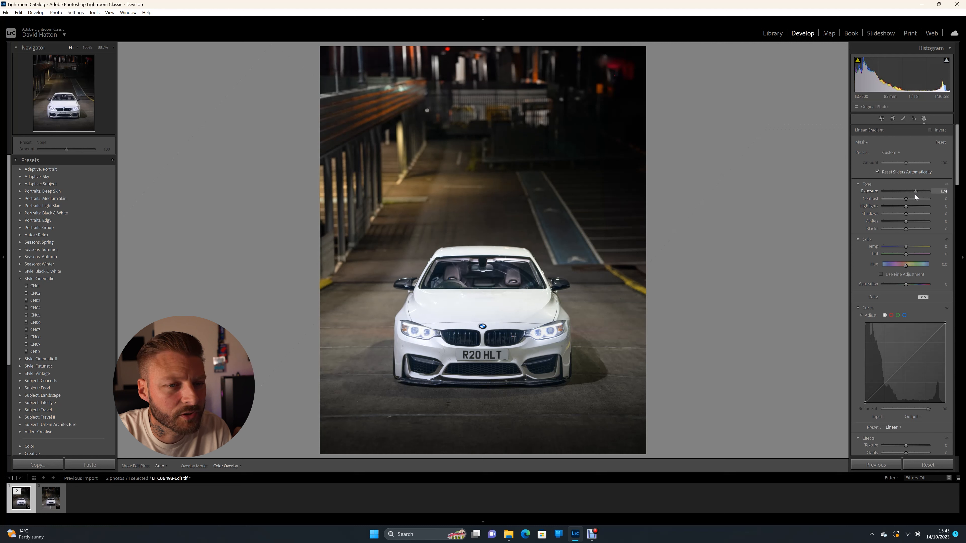
drag(915, 194, 915, 194)
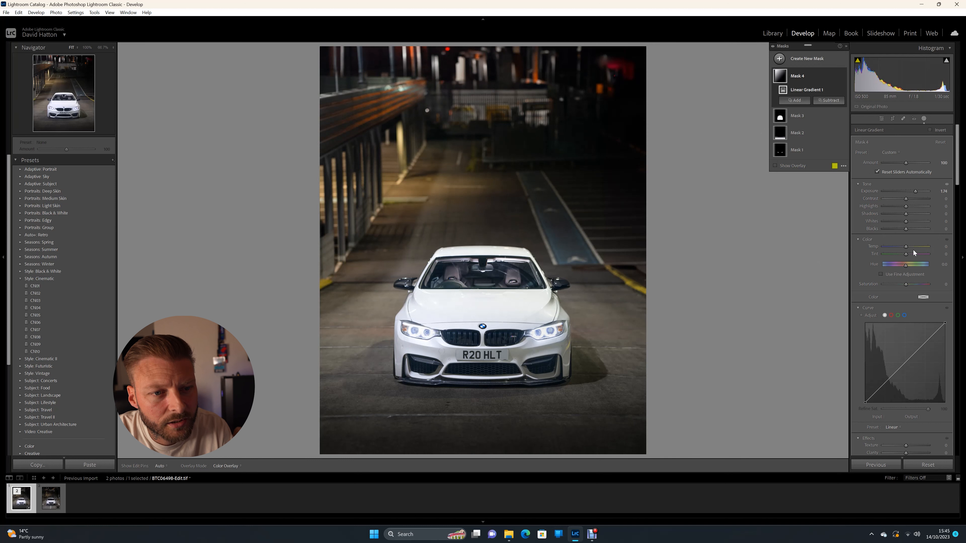
drag(906, 247, 906, 247)
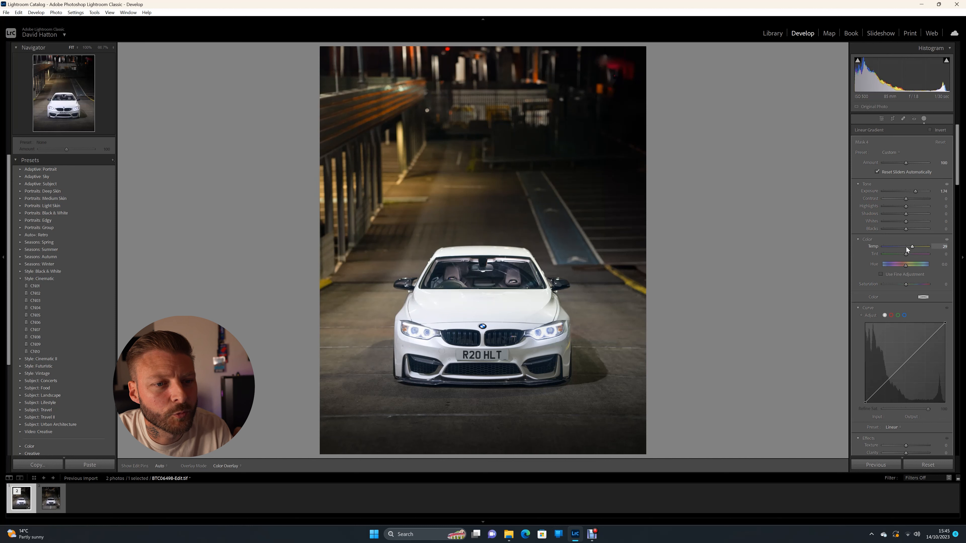
drag(910, 248, 900, 250)
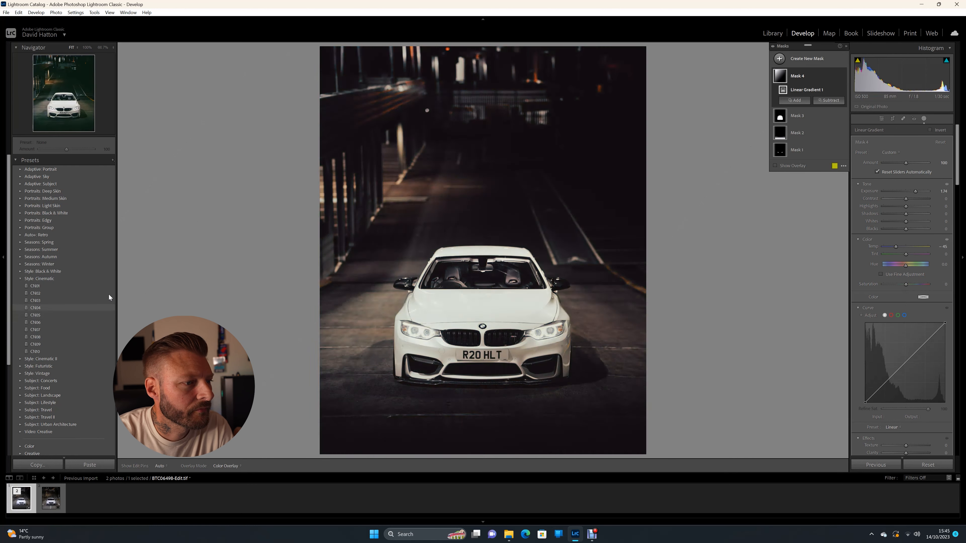
click(881, 119)
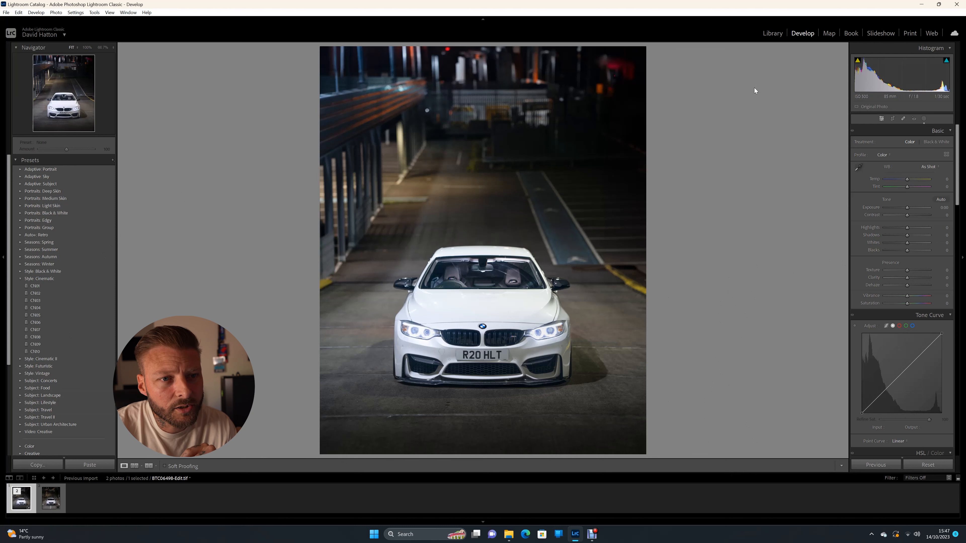
- Add a large radial gradient mask spanning almost the photo's full width and center it on the car's hood
click(923, 118)
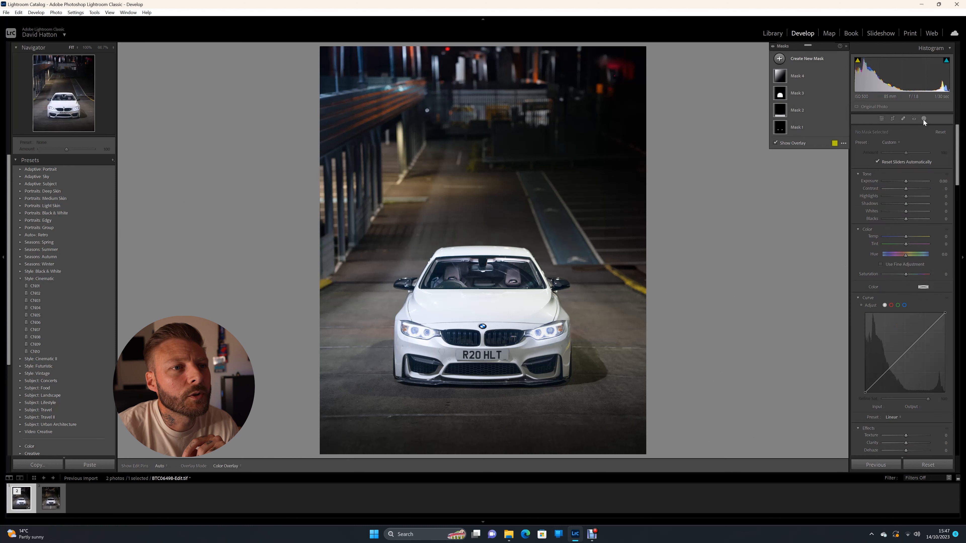
click(787, 59)
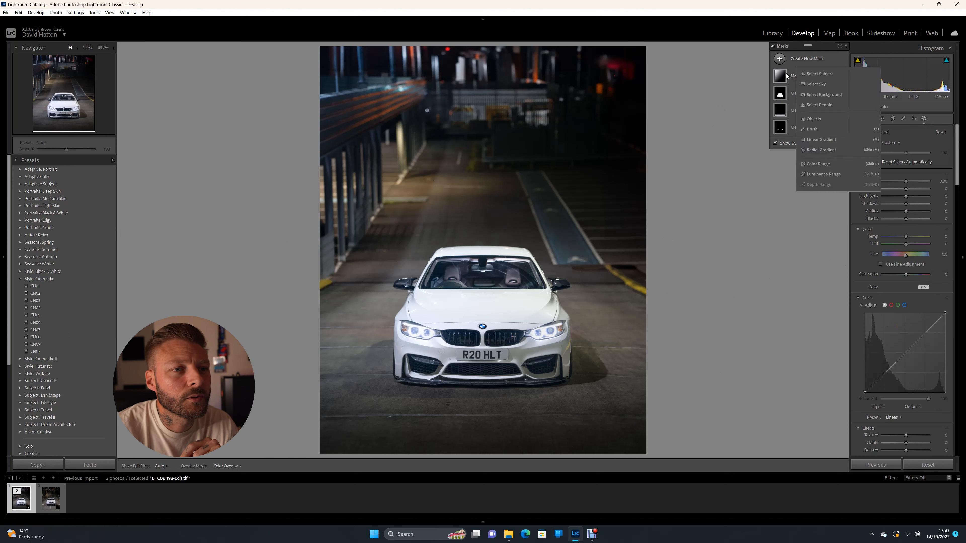
click(833, 149)
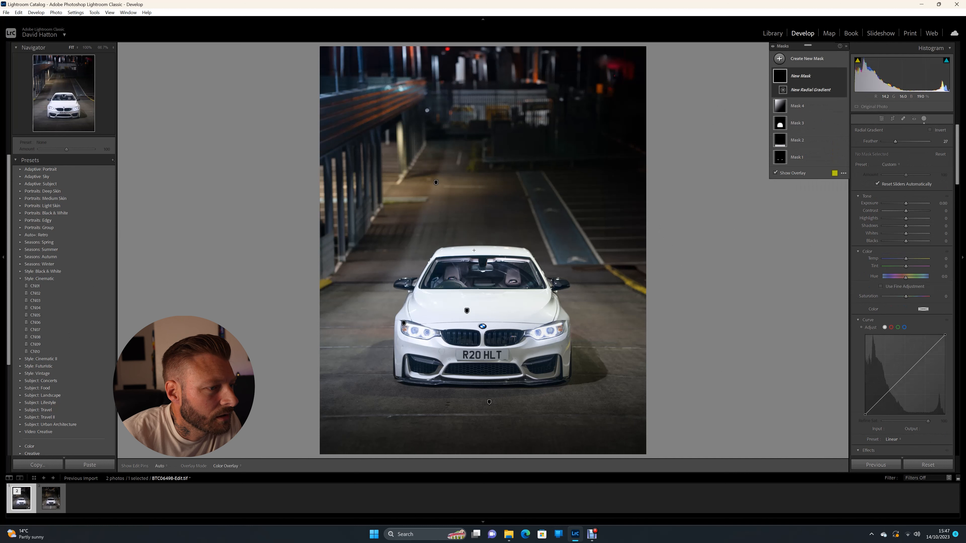
drag(480, 263, 639, 461)
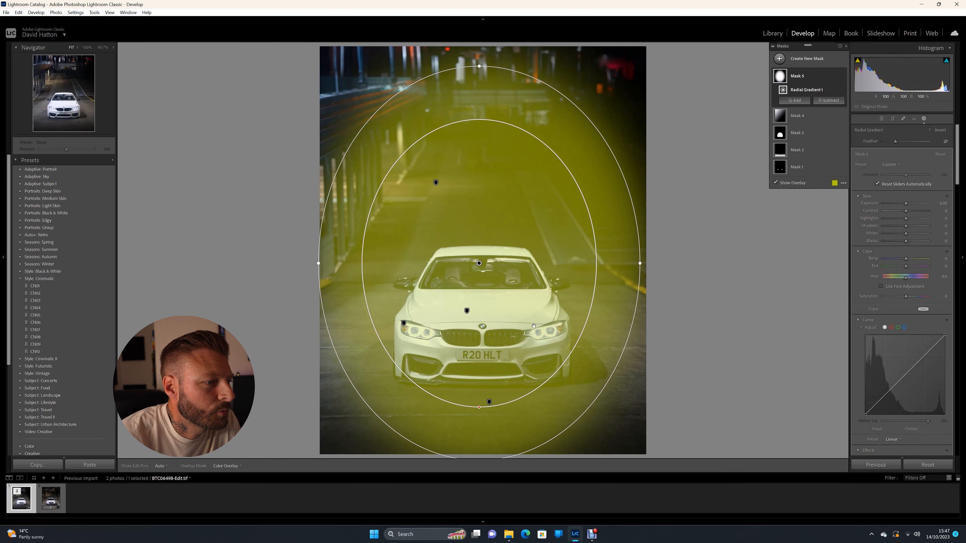
drag(479, 263, 482, 304)
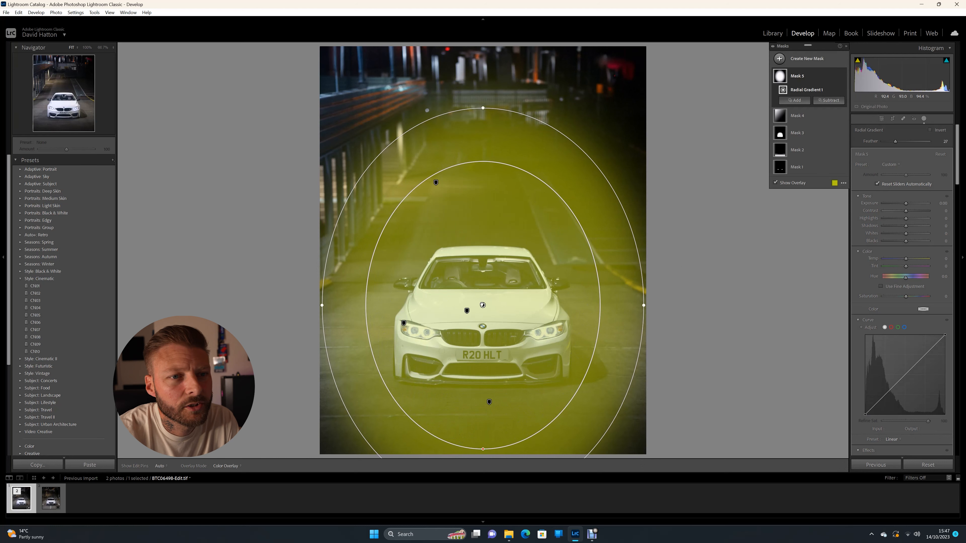
- Invert the radial gradient mask to cover the area around the car and lower its Exposure to about -1.33
click(929, 130)
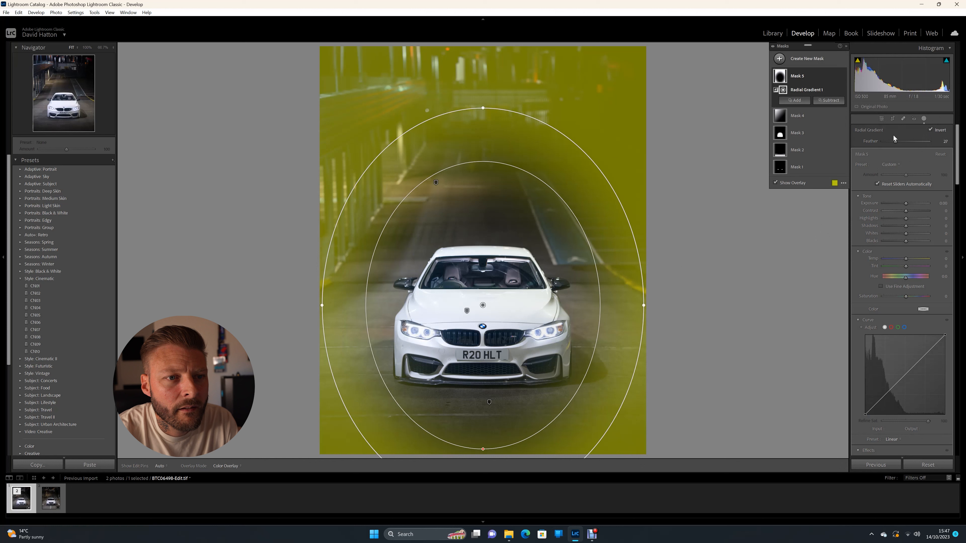
drag(906, 204, 901, 205)
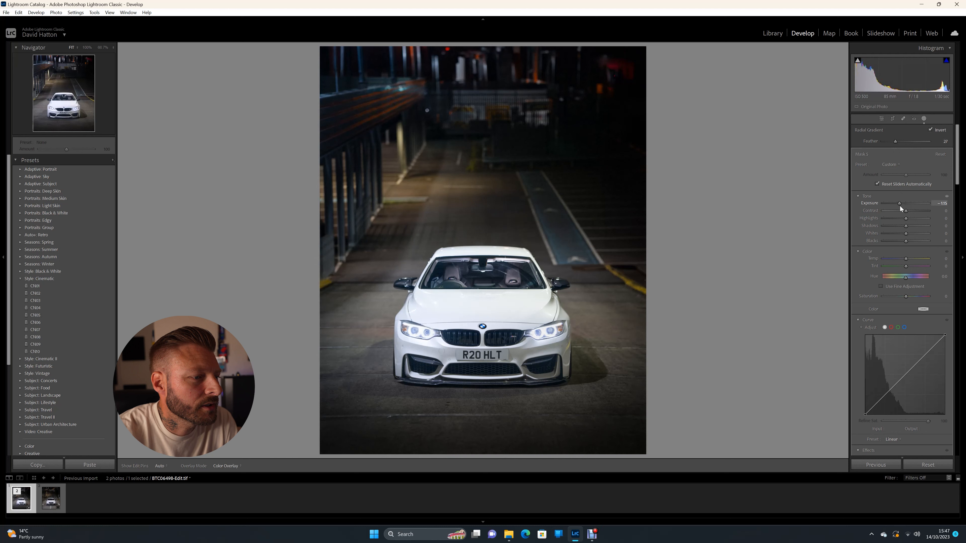
drag(898, 206, 899, 206)
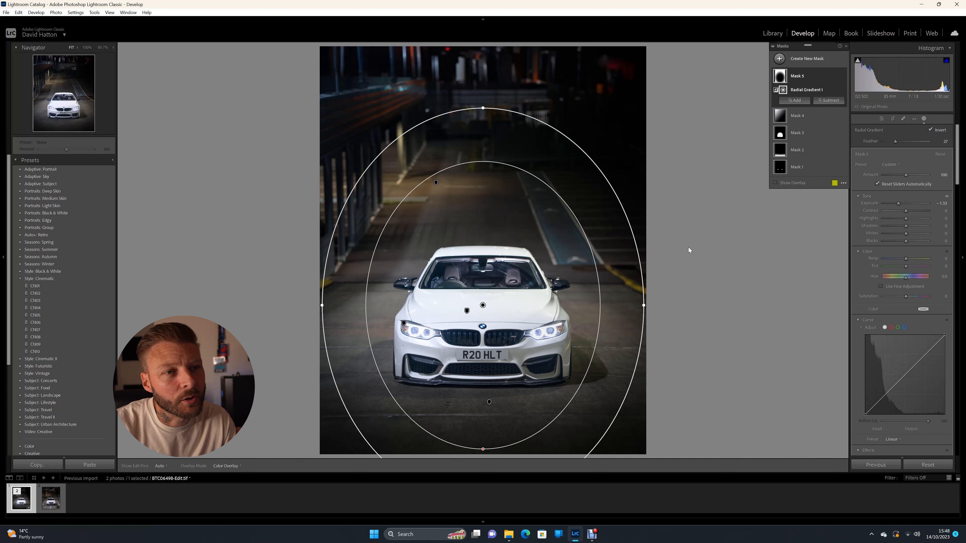
- Lower the Highlights of the car's Select Subject mask to about -41 and close masking
click(791, 133)
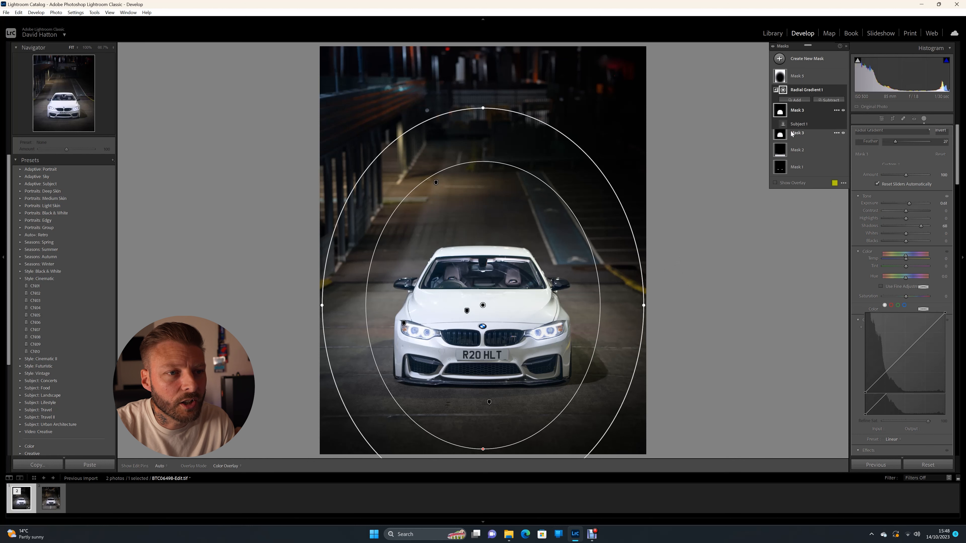
drag(905, 207, 896, 208)
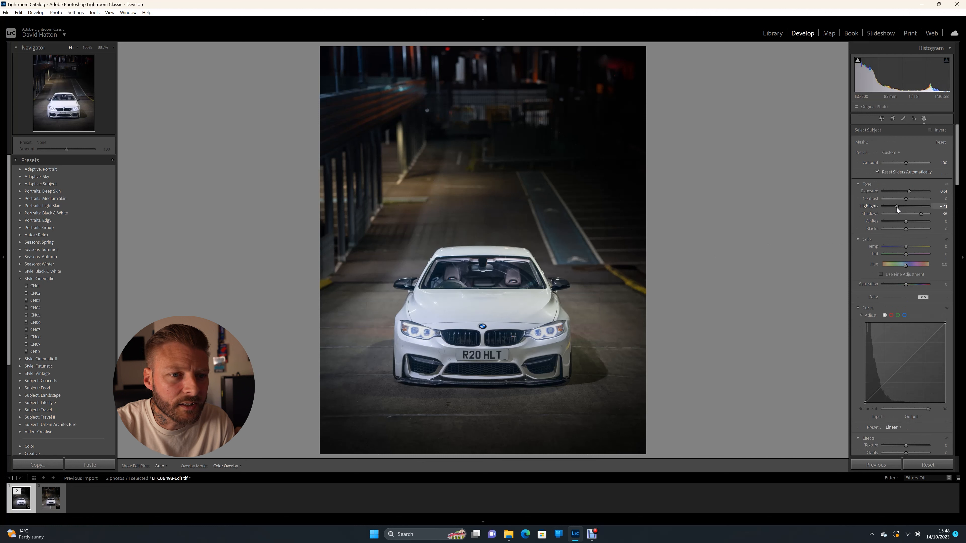
drag(896, 207, 896, 207)
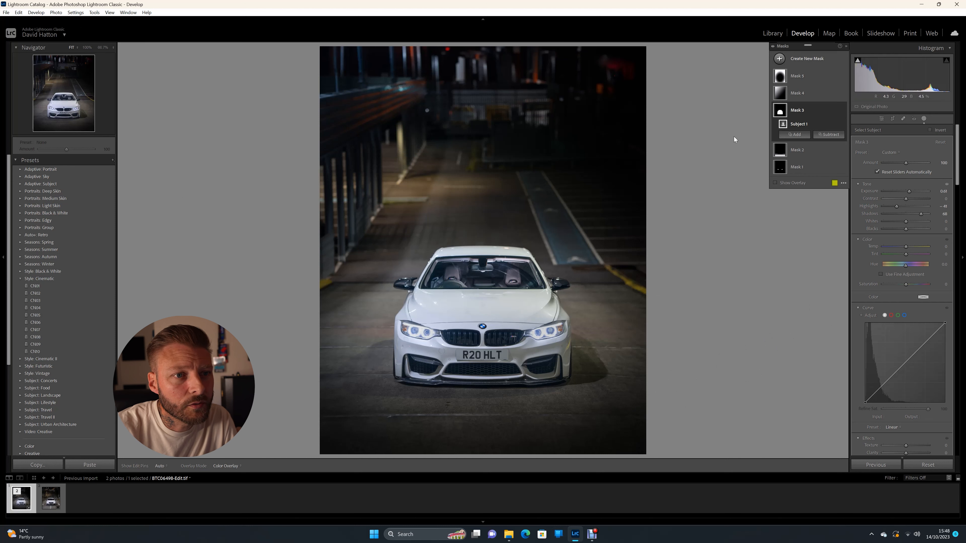
click(880, 119)
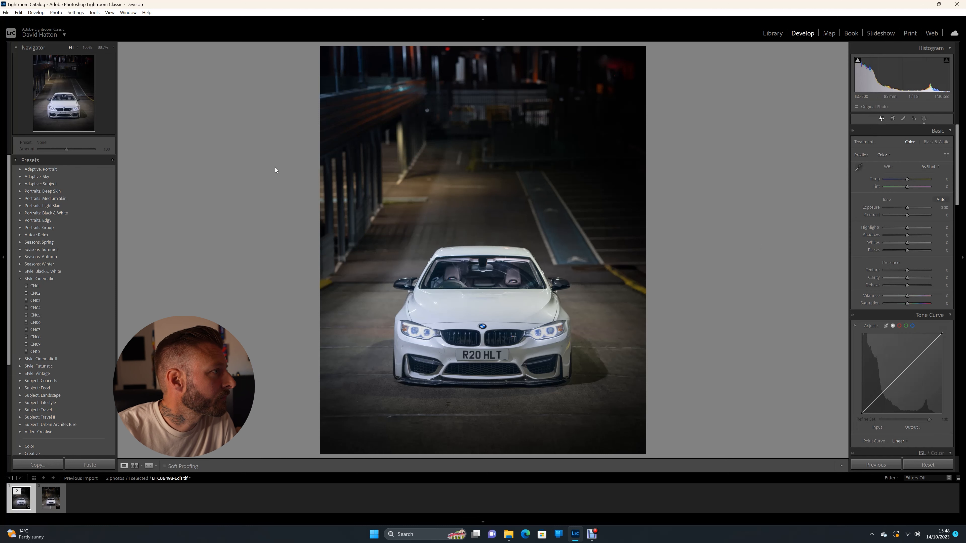
- Review the export settings and export the edited photo to the Desktop folder as a JPEG
click(6, 12)
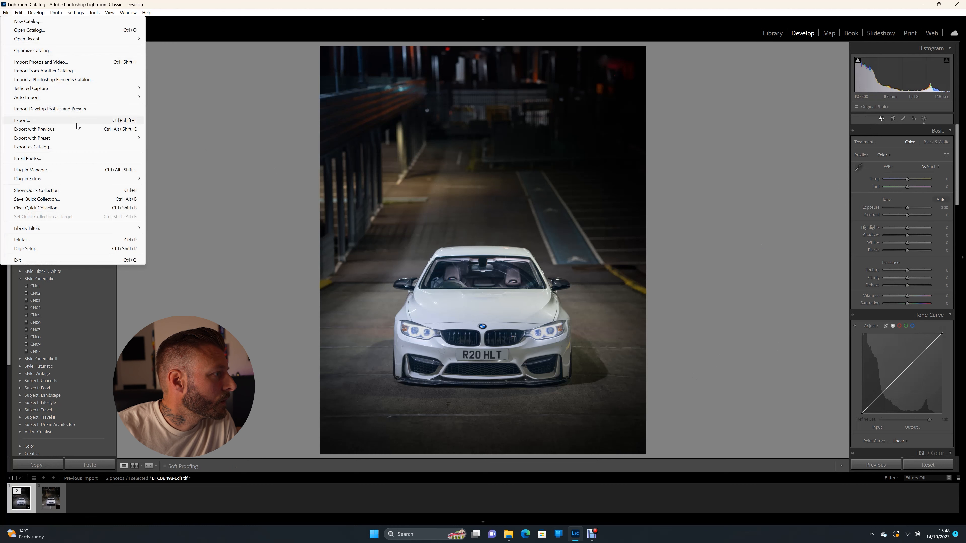
click(63, 122)
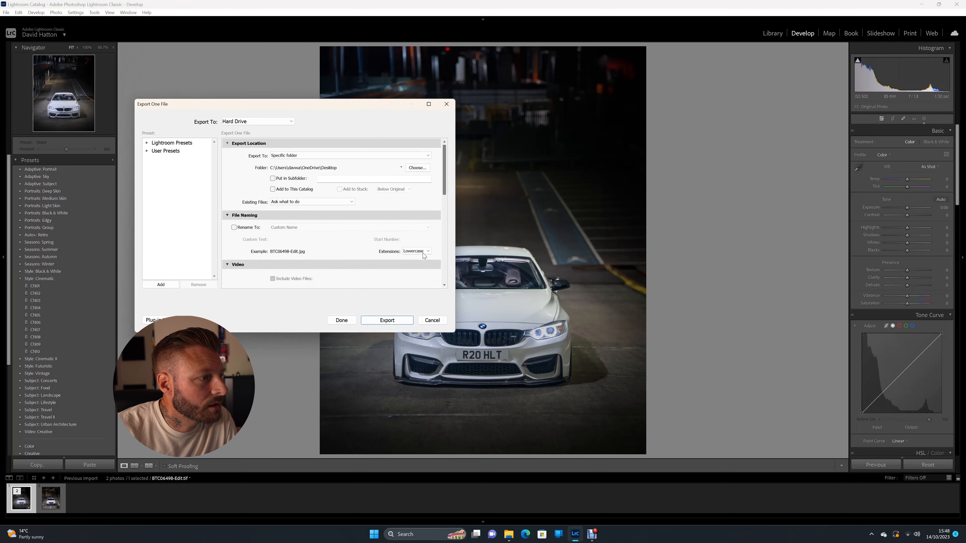
drag(445, 171, 444, 225)
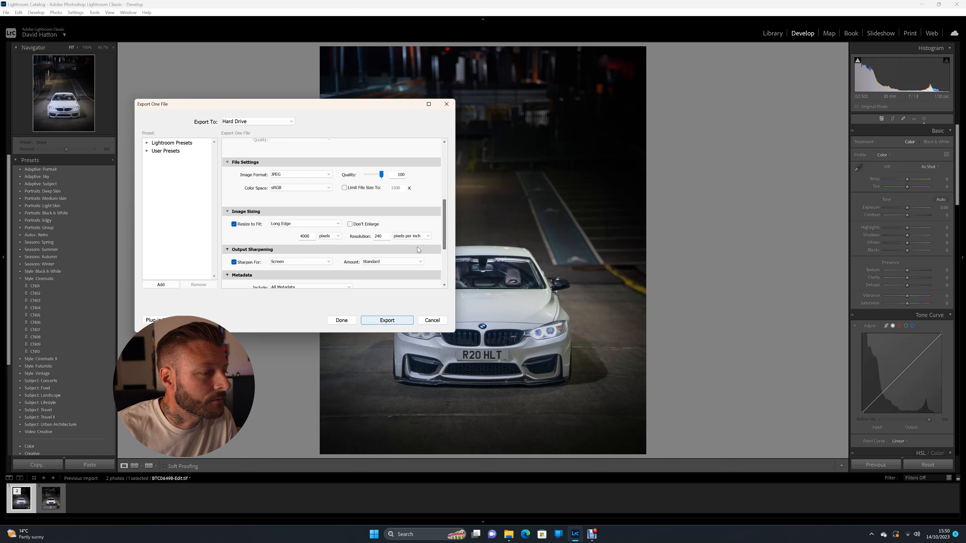
drag(445, 240, 438, 276)
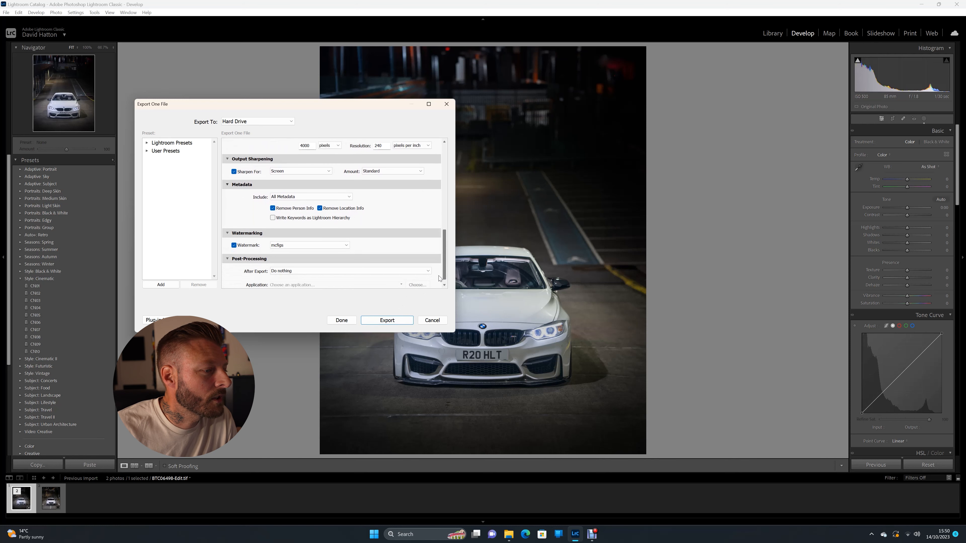
click(384, 322)
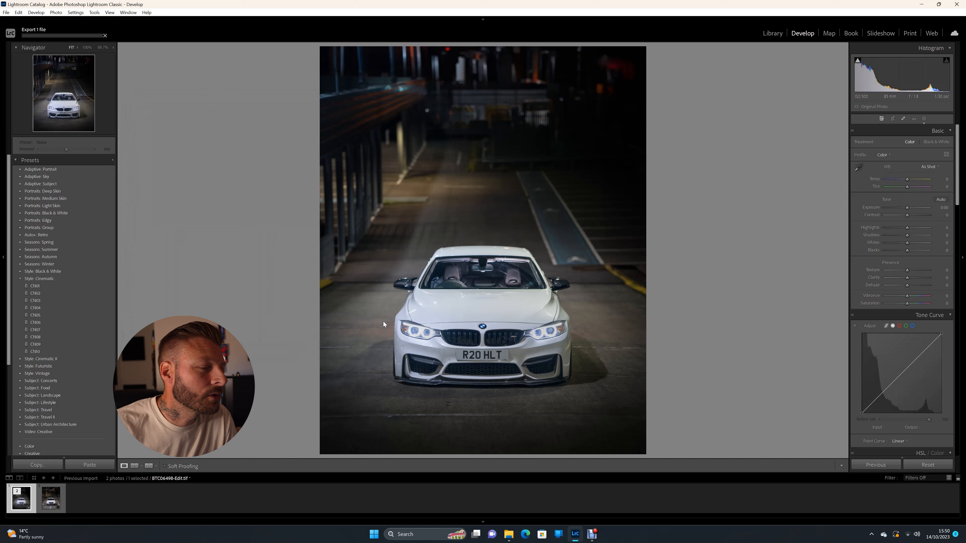